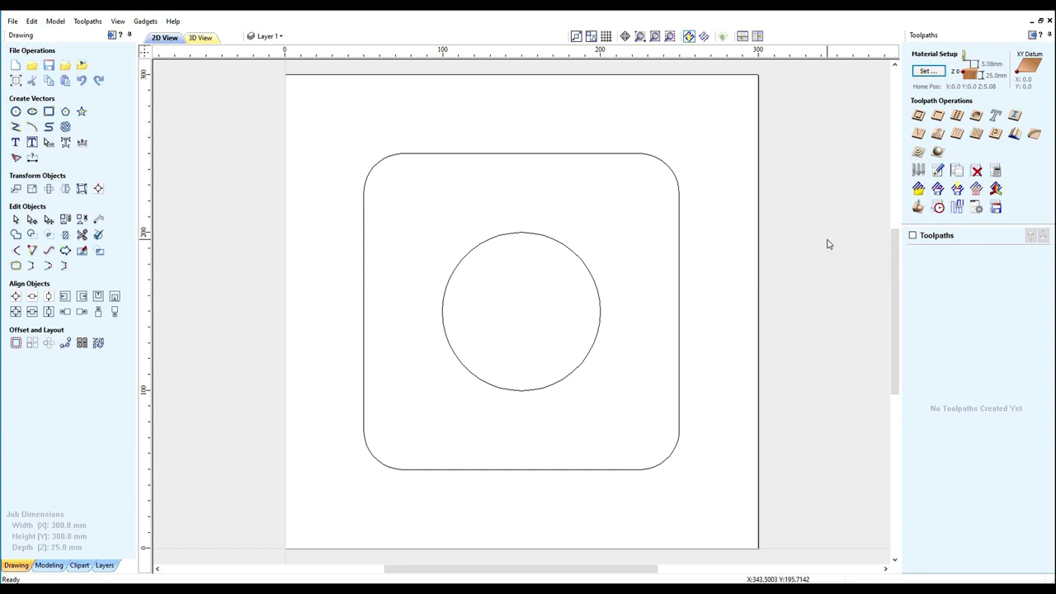
Select the circle at the centre of the rounded square for machining.
click(514, 237)
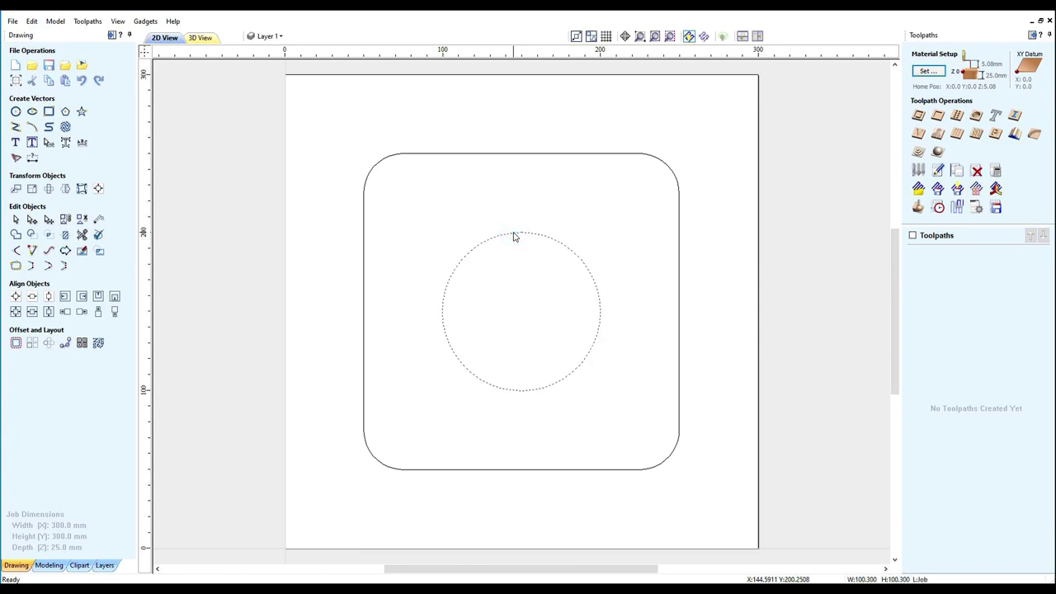
Start a 2D profile toolpath with 25 mm cut depth and the End Mill 10.0 mm cutter.
click(919, 116)
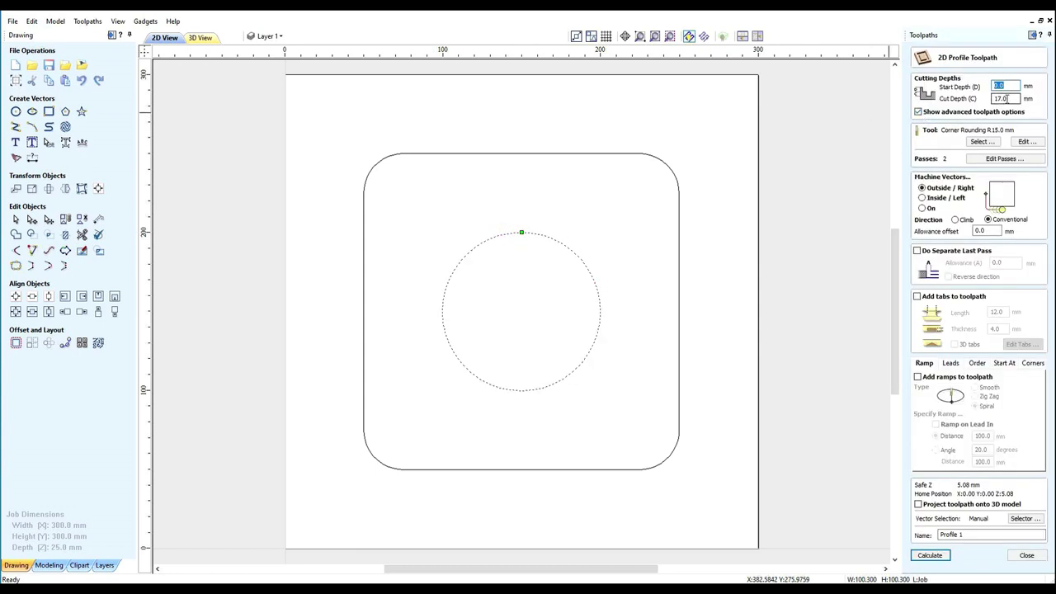
double_click(1001, 99)
text(25)
click(979, 142)
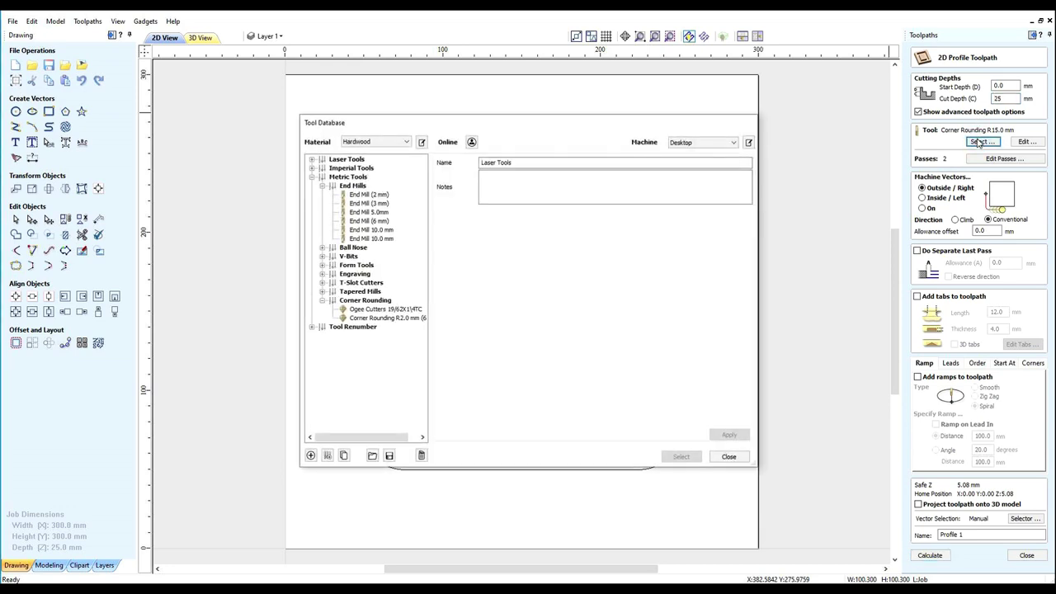
click(363, 230)
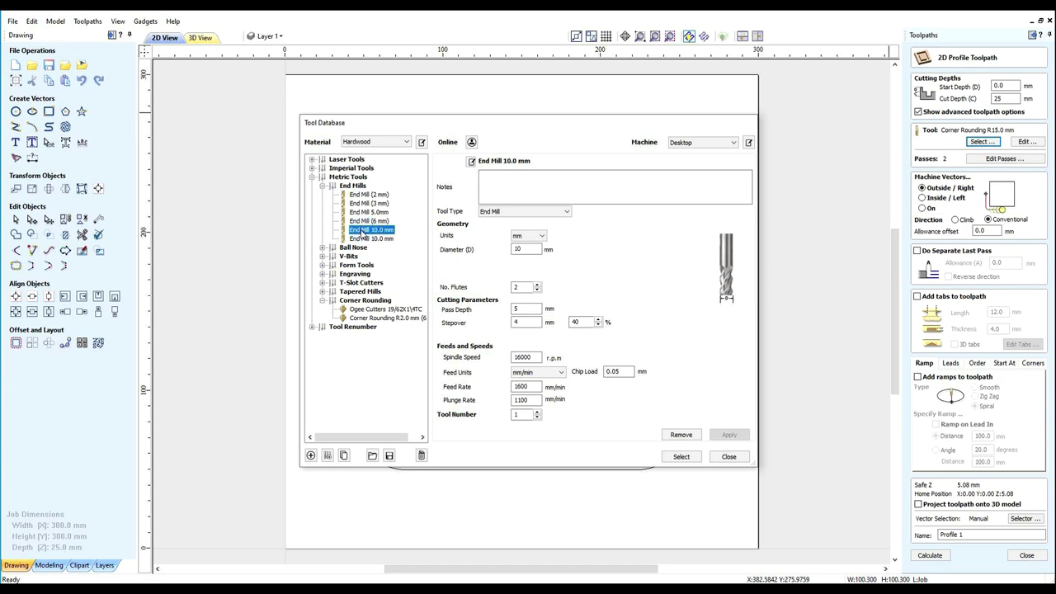
click(681, 458)
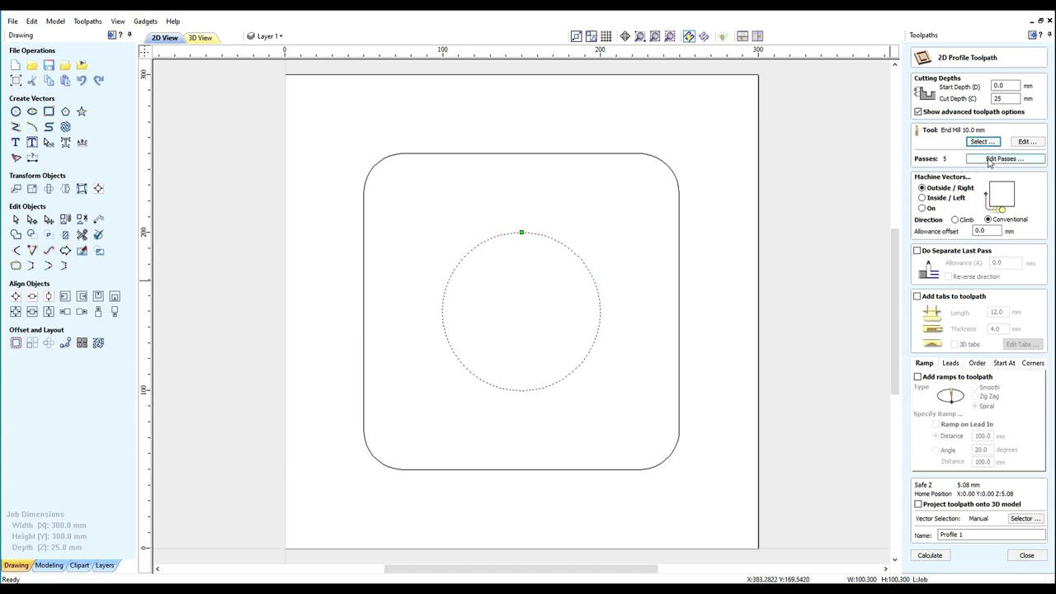
Cut the full 25 mm in a single pass, inside the circle, in climb direction.
click(990, 160)
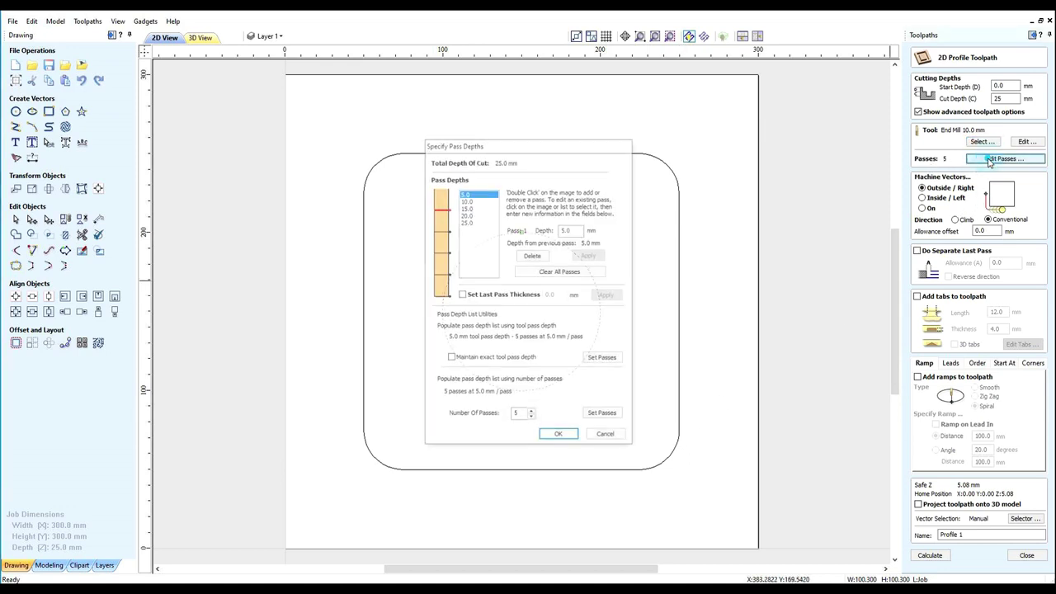
click(531, 419)
click(532, 419)
click(532, 419)
click(532, 418)
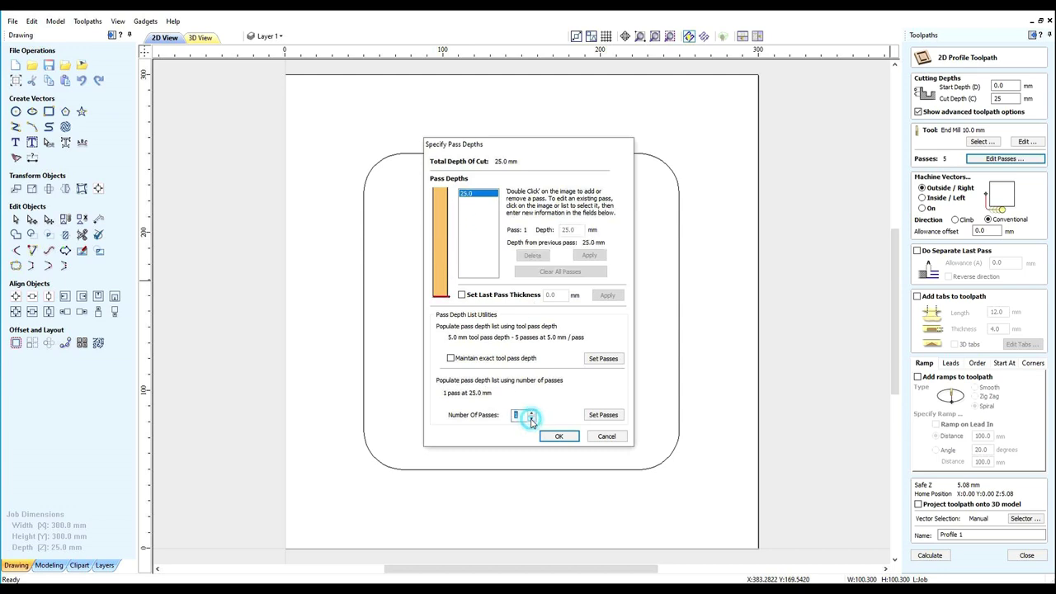
click(604, 415)
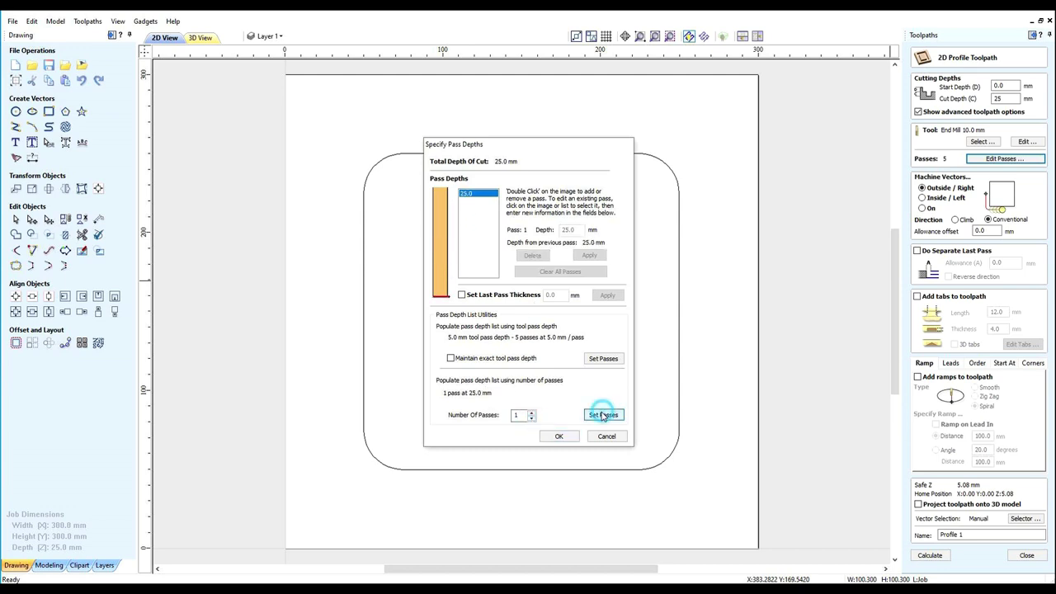
click(559, 436)
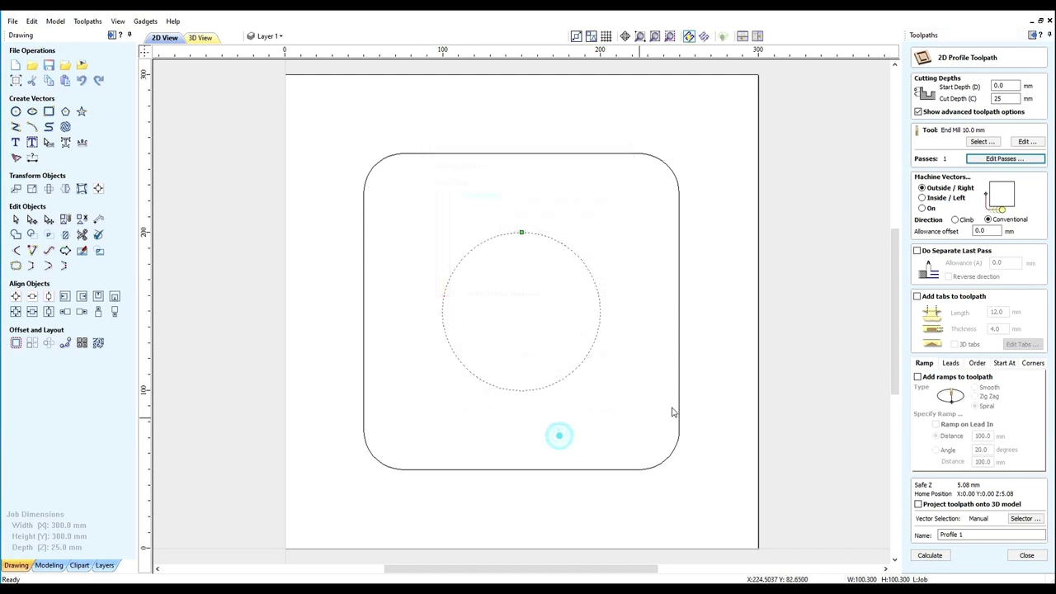
click(924, 199)
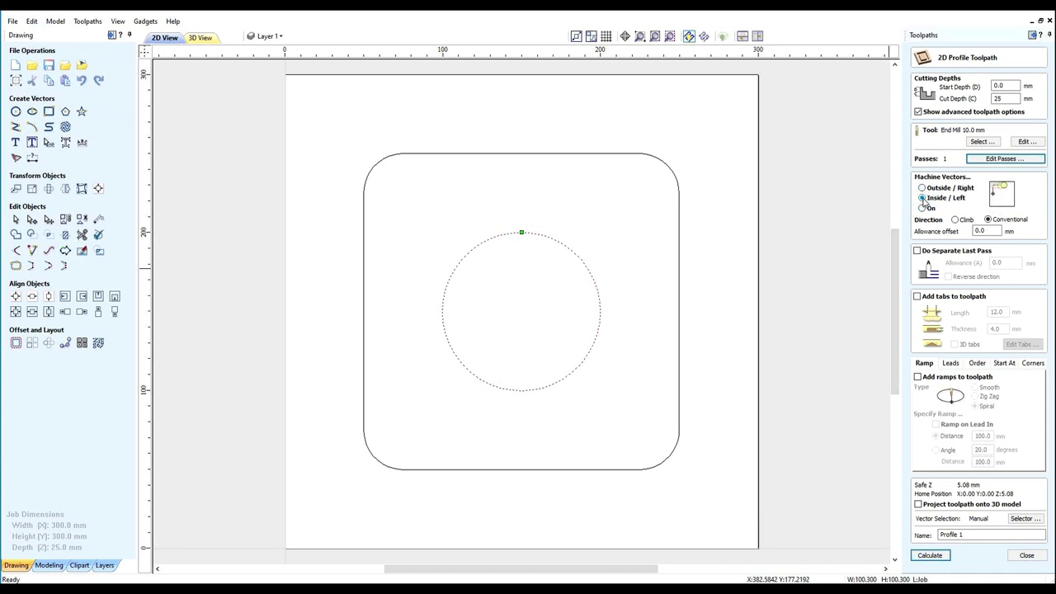
click(955, 220)
Name the toolpath 'Inside Profile 10.0mm' and calculate it.
click(966, 535)
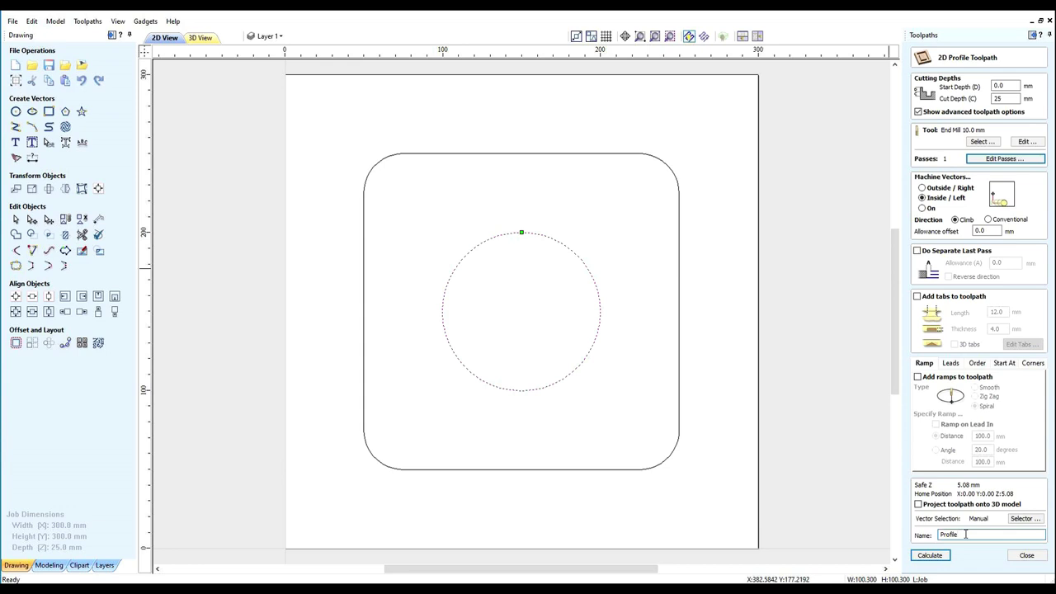
text(Inside)
click(981, 536)
text(10.0mm)
click(930, 555)
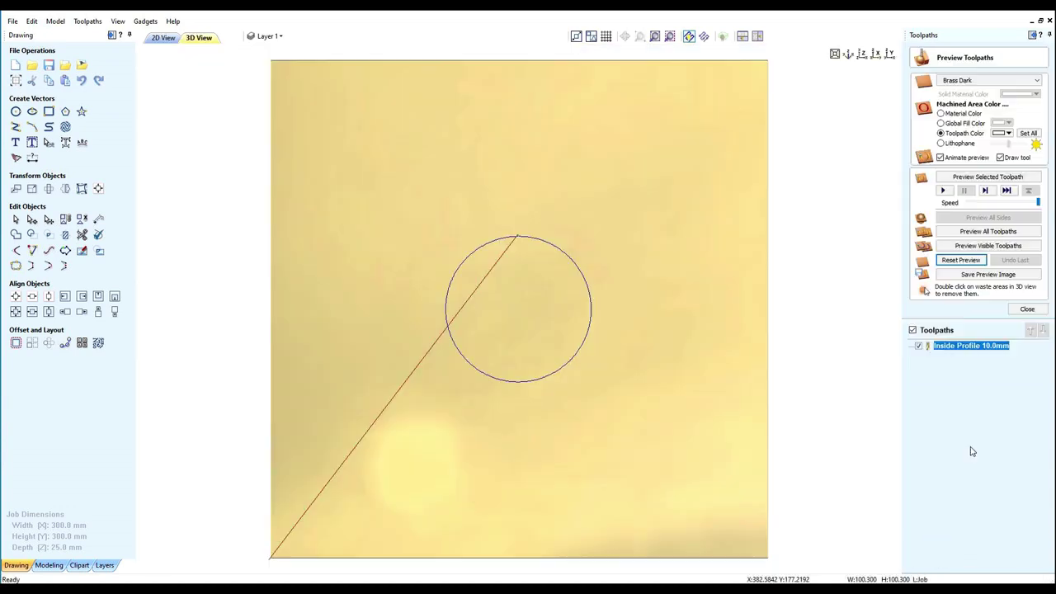
Preview the inside profile cut, then go back to the 2D view.
click(969, 179)
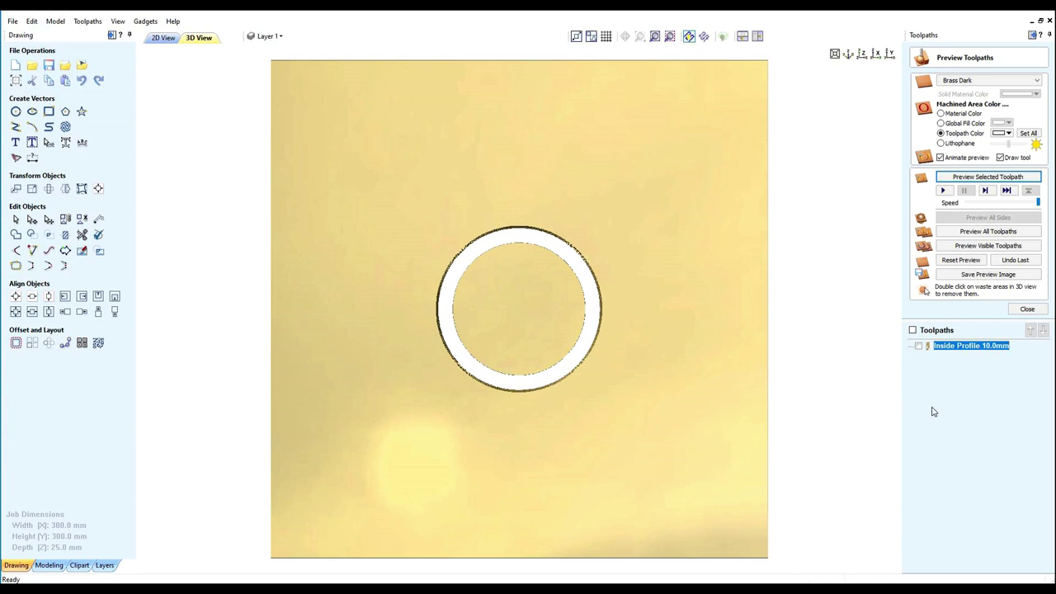
click(165, 39)
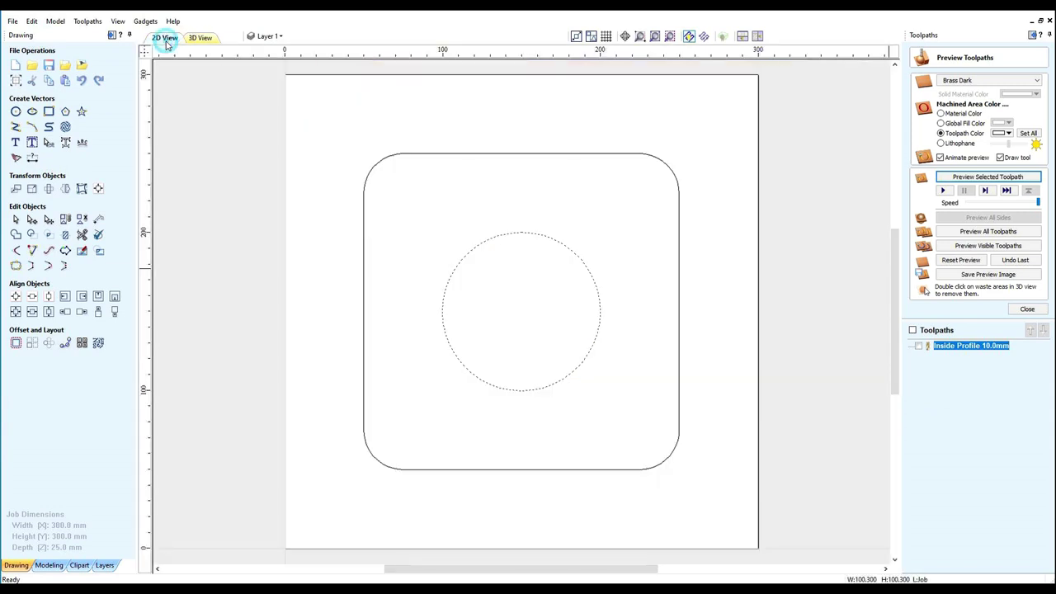
Duplicate the inside profile toolpath and open the copy's settings.
click(931, 388)
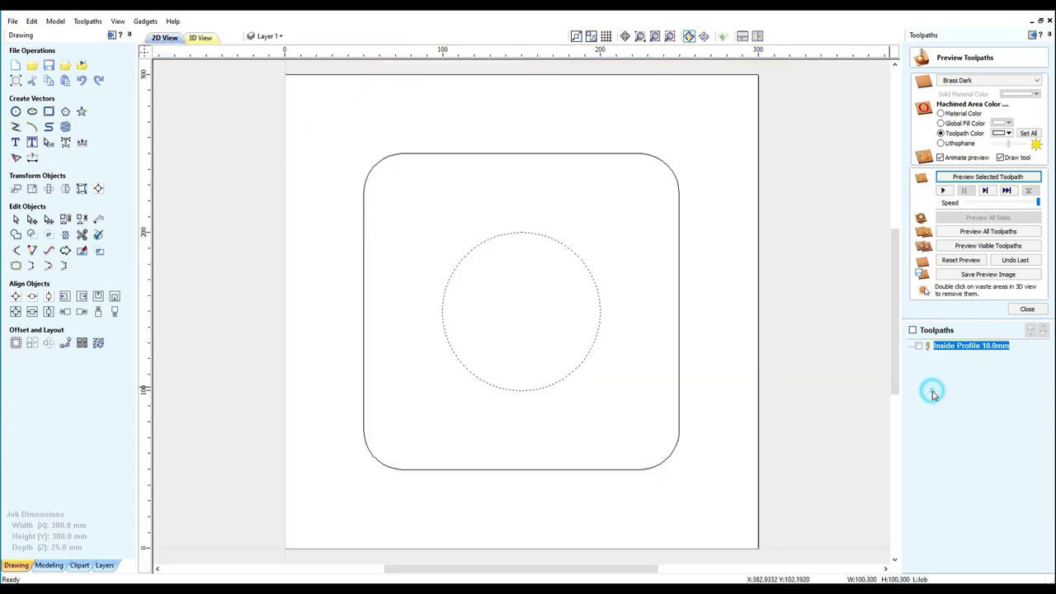
right_click(943, 347)
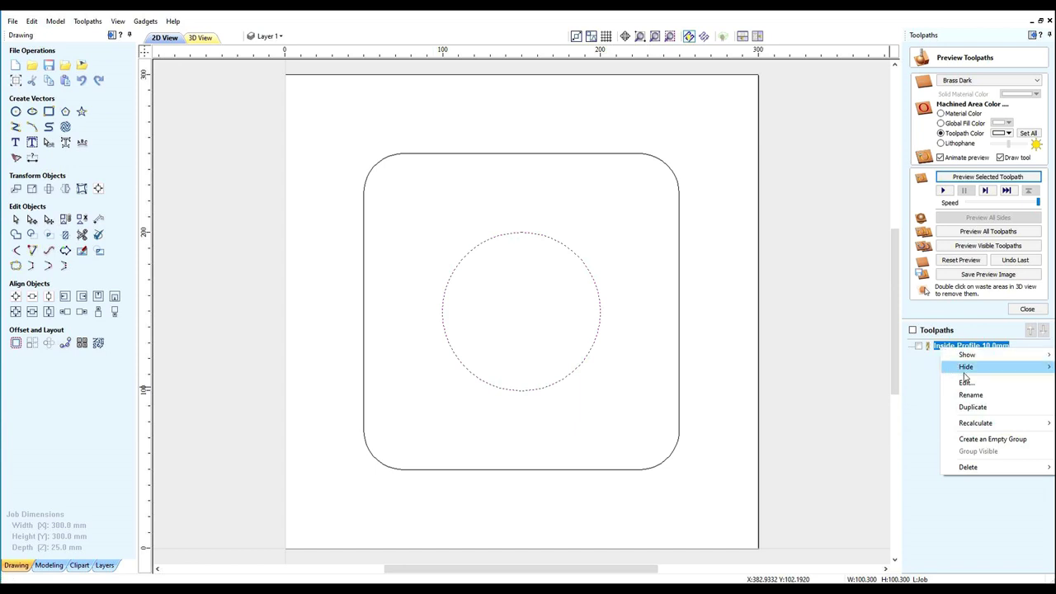
click(972, 407)
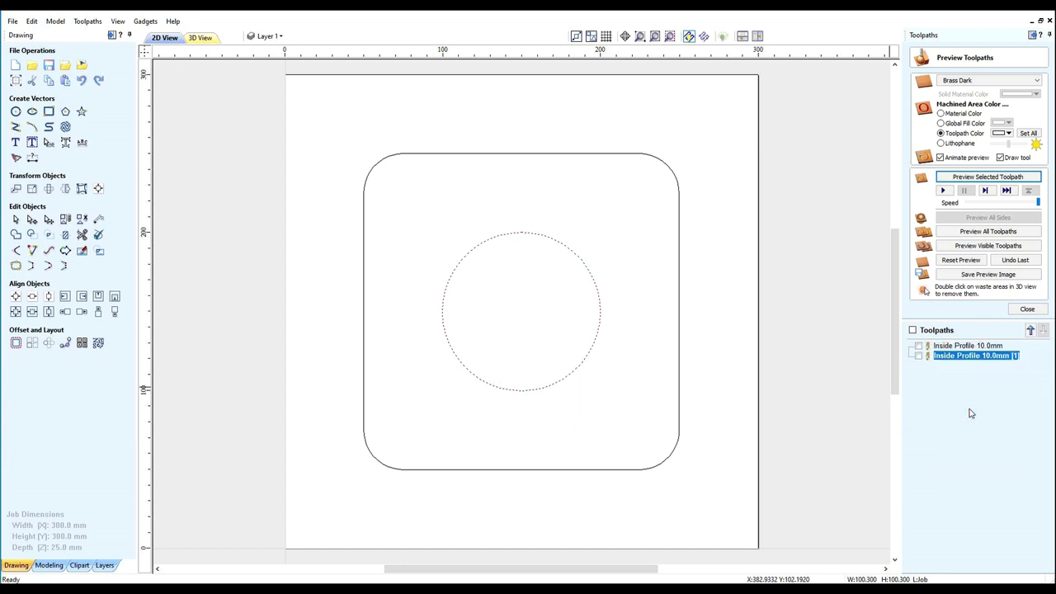
double_click(951, 356)
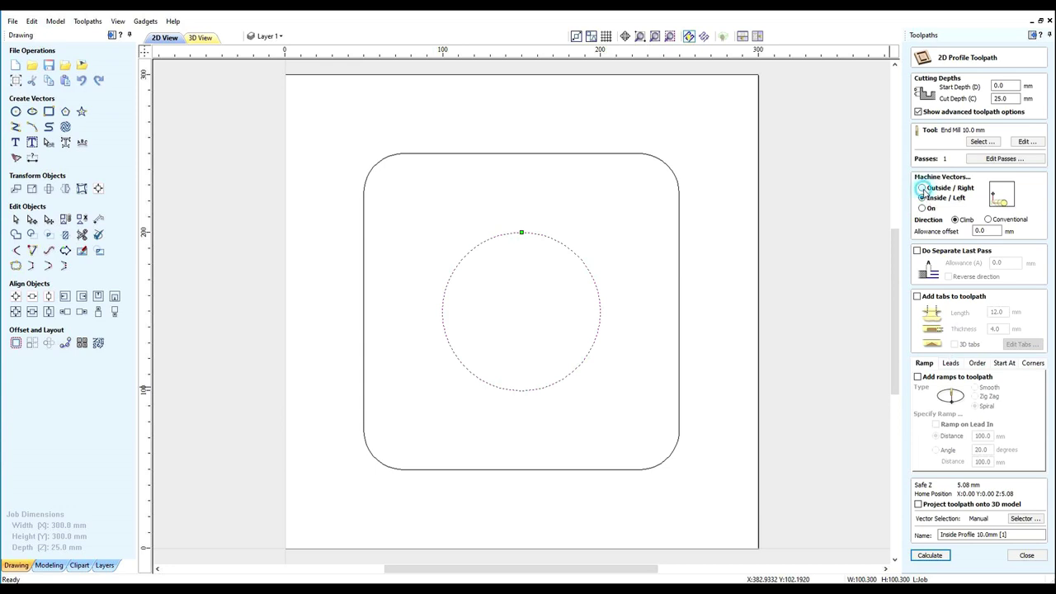
Set the copy to cut Outside, rename it 'Outside Profile 10.0mm', and select the rounded square.
click(922, 189)
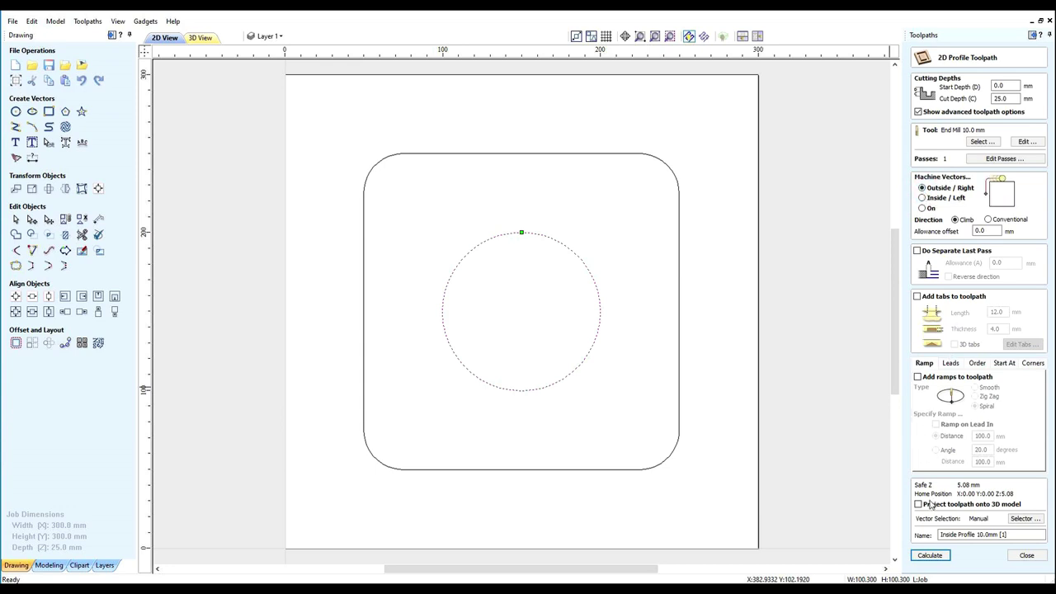
click(1011, 535)
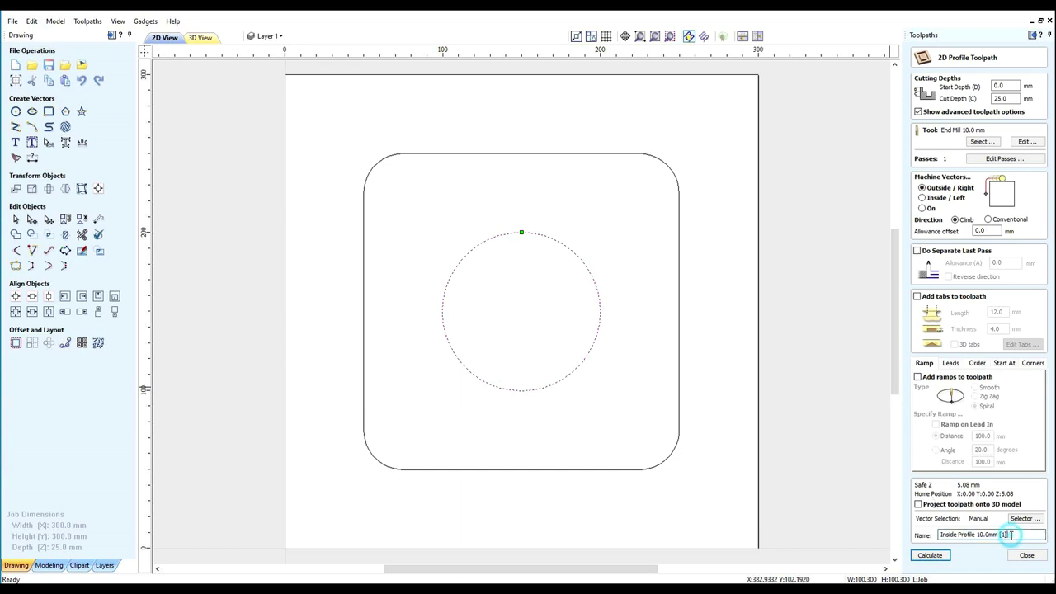
key(BackSpace)
key(BackSpace)
key(BackSpace)
key(BackSpace)
key(Home)
key(Delete)
key(Delete)
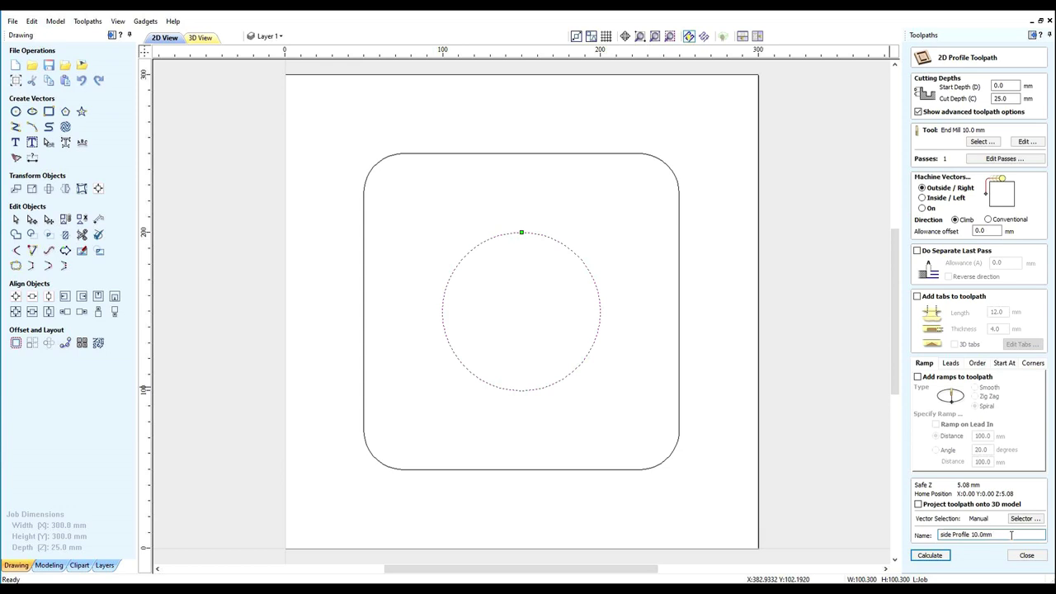
text(Out)
click(680, 328)
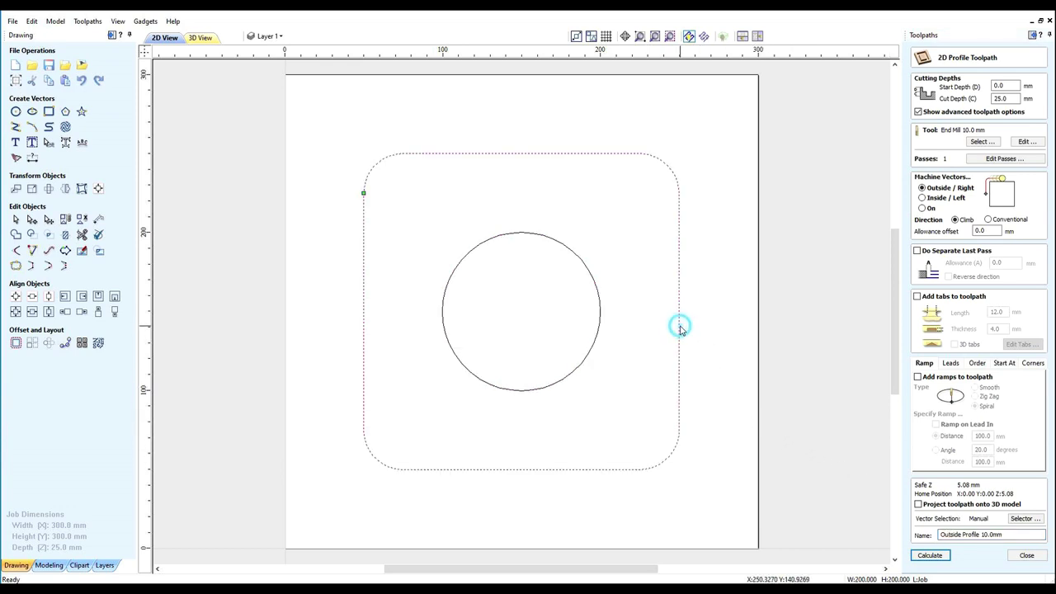
Calculate and preview the outside profile, remove both waste pieces, and tilt the 3D view.
click(930, 557)
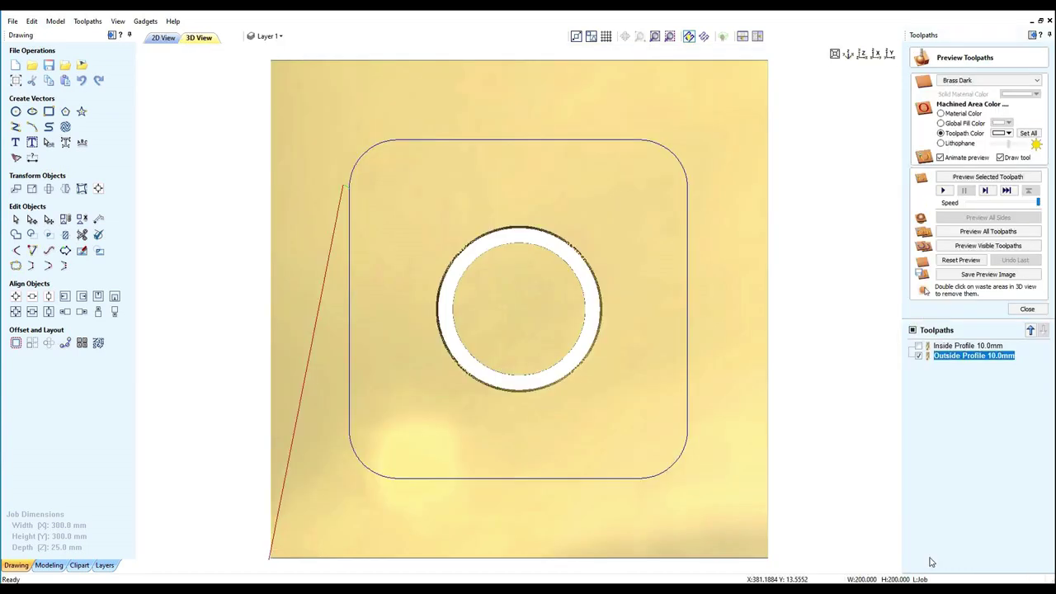
click(978, 178)
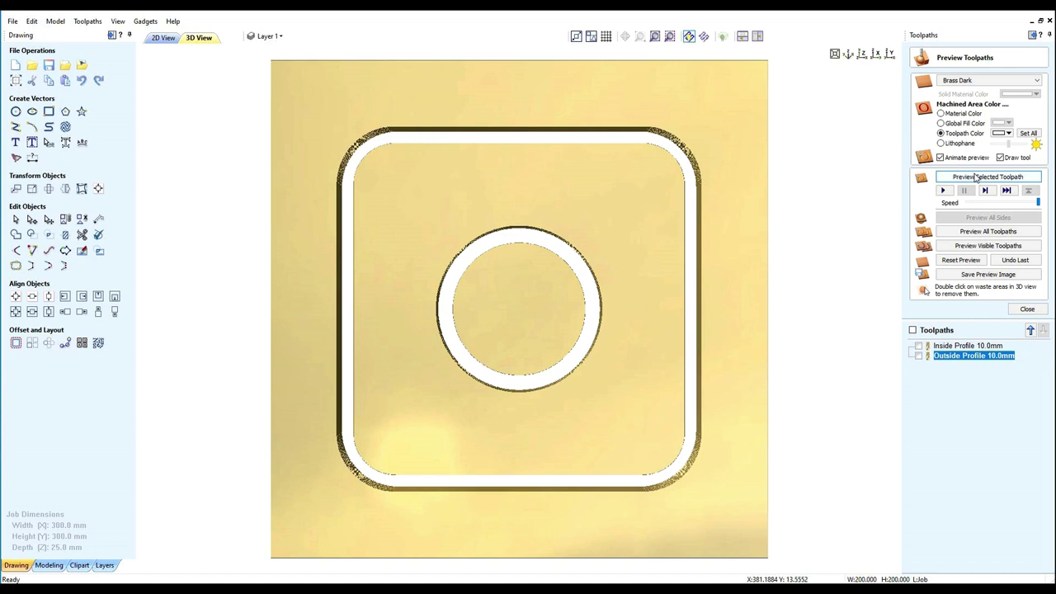
double_click(732, 273)
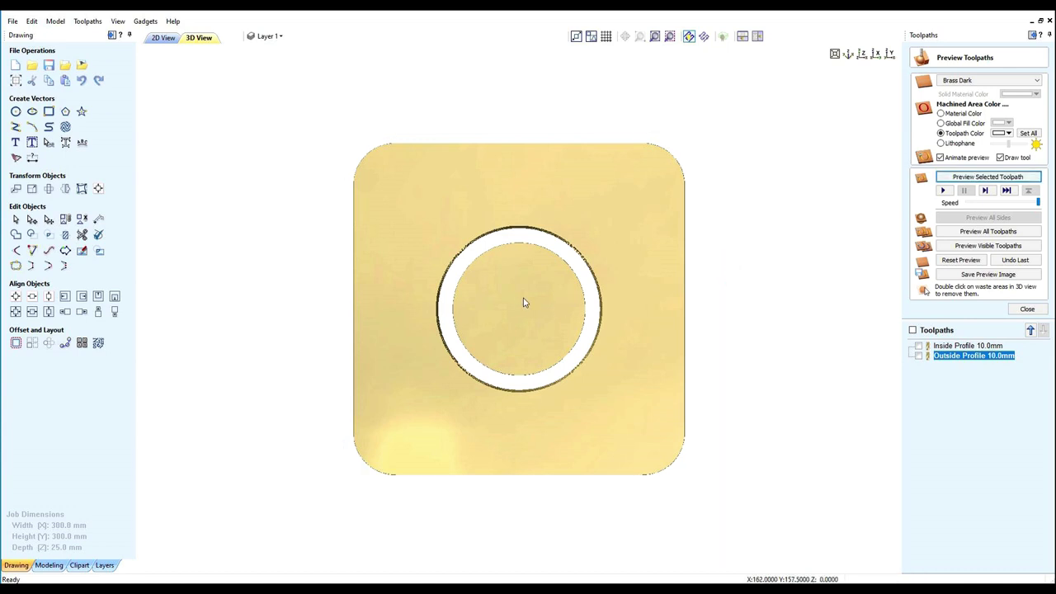
double_click(523, 303)
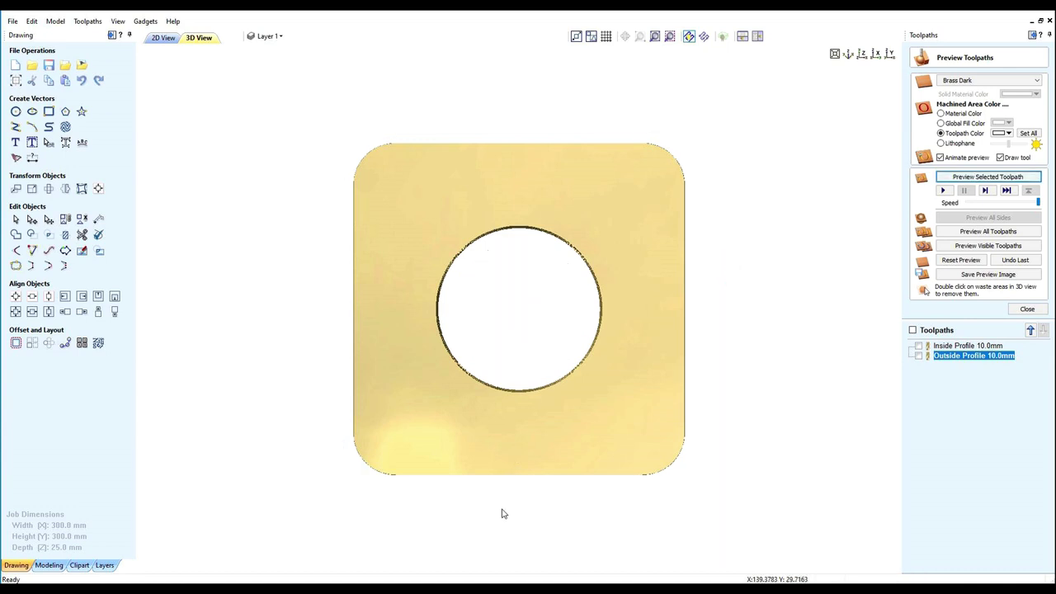
drag(502, 505, 612, 360)
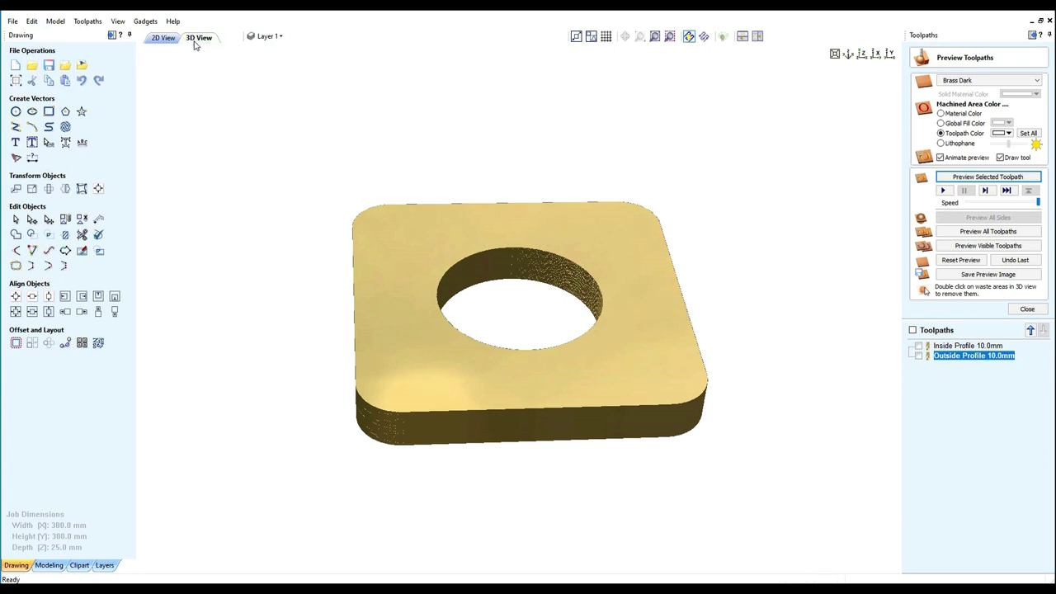
click(166, 39)
Deselect the rounded square and turn off Layer 1 in the layer list.
click(322, 231)
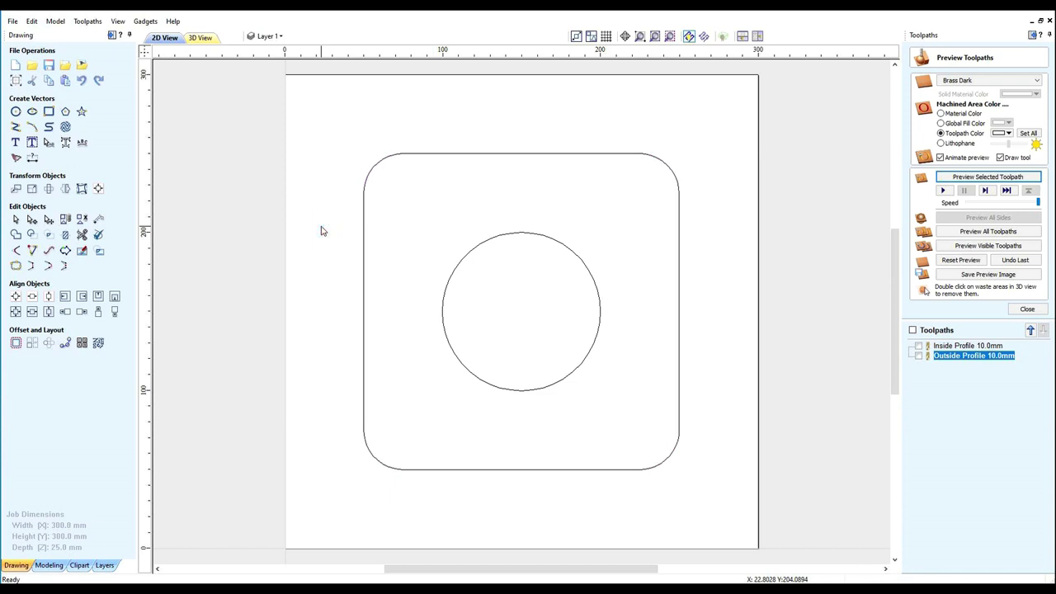
click(266, 36)
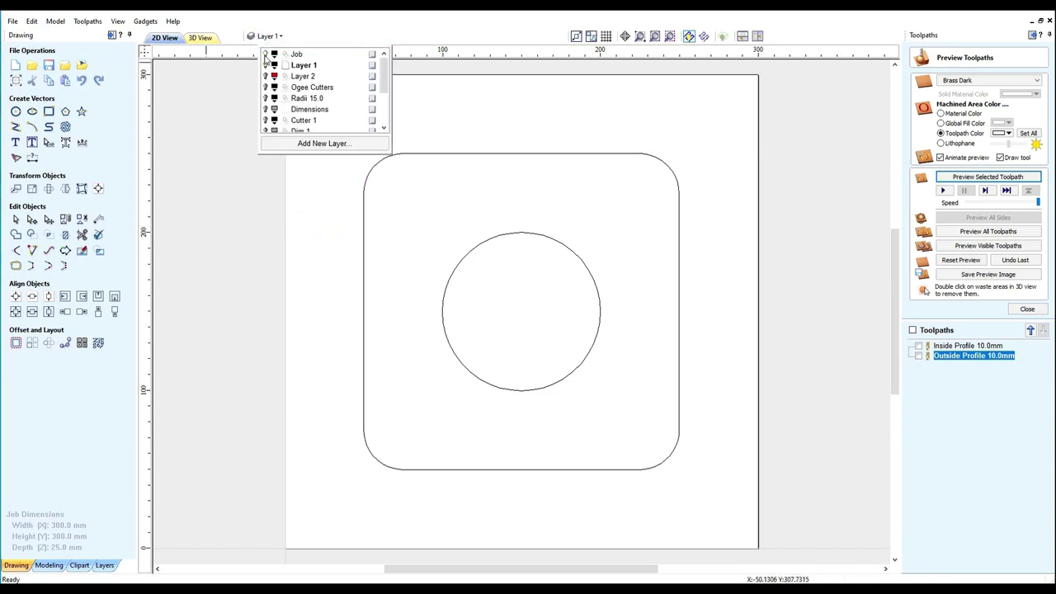
click(265, 64)
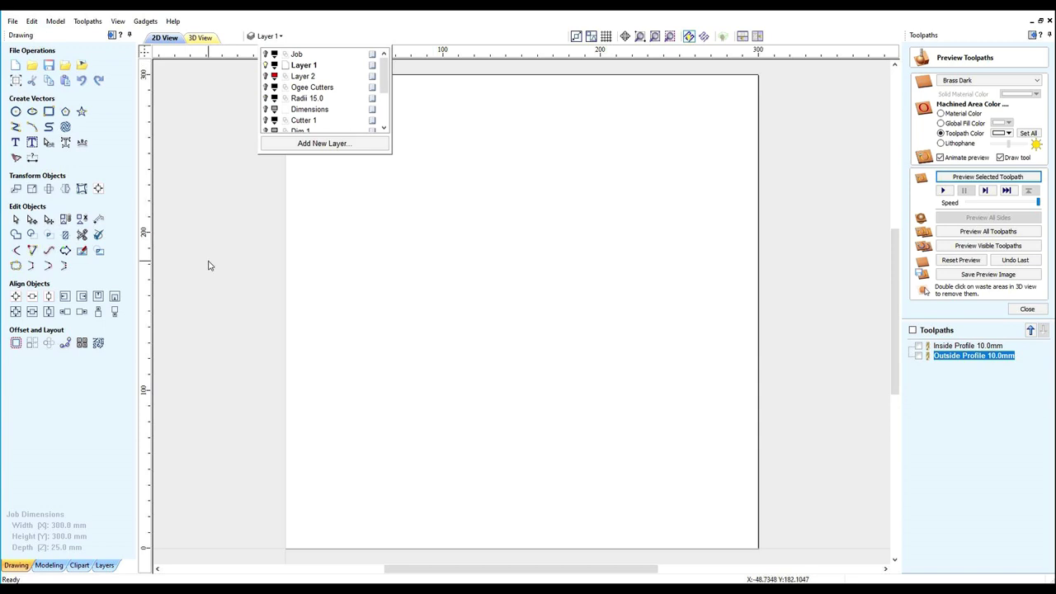
click(190, 226)
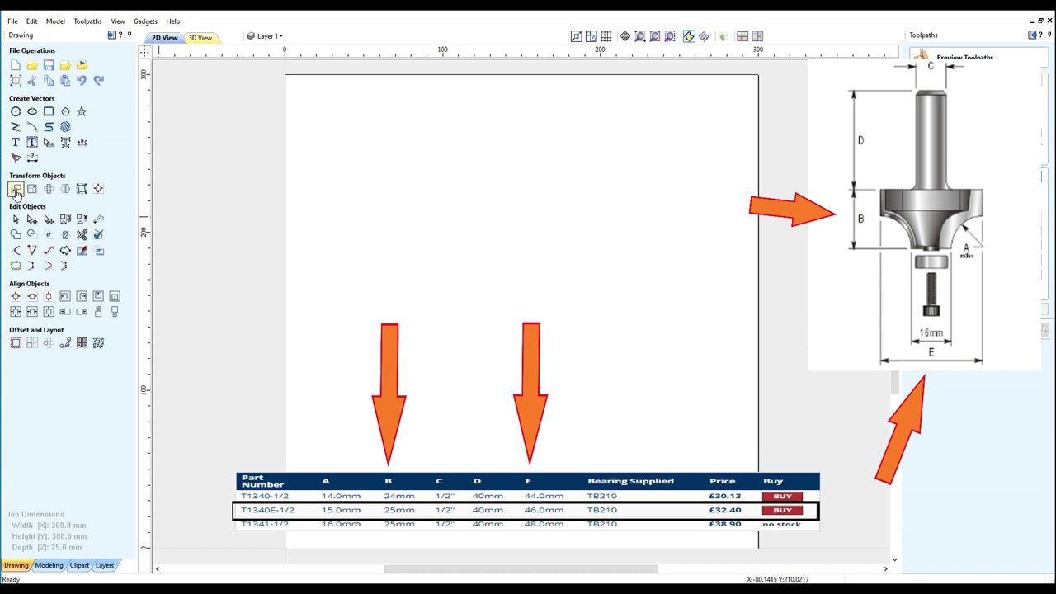
Draw a 46 × 25 mm rectangle on the canvas.
click(49, 111)
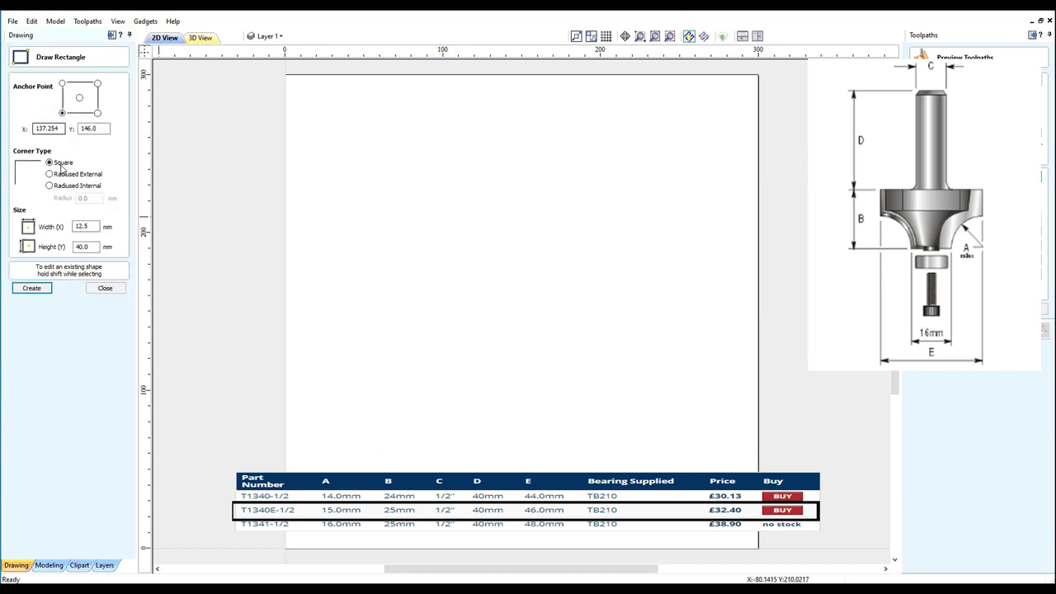
drag(90, 226, 72, 227)
text(46)
drag(94, 247, 71, 252)
text(25)
click(453, 288)
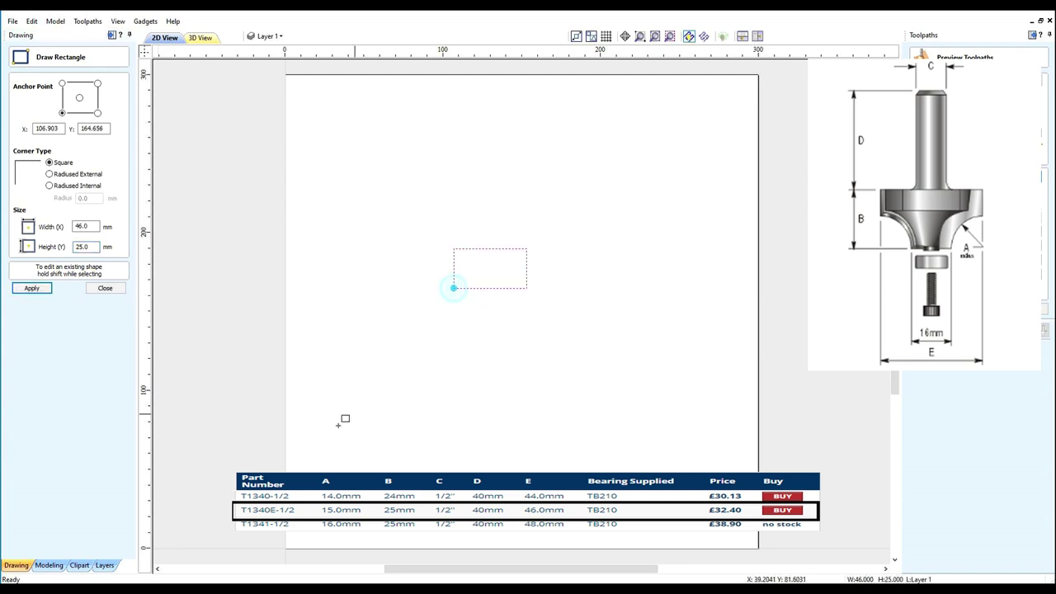
click(32, 288)
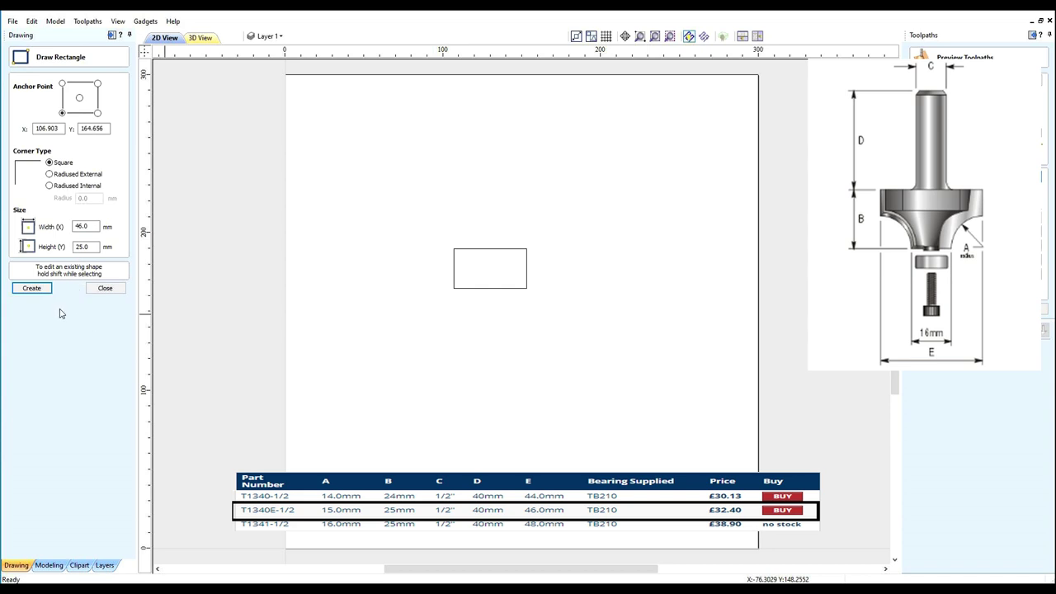
Create a second rectangle 12.5 mm wide and 40 mm tall.
drag(93, 230, 68, 230)
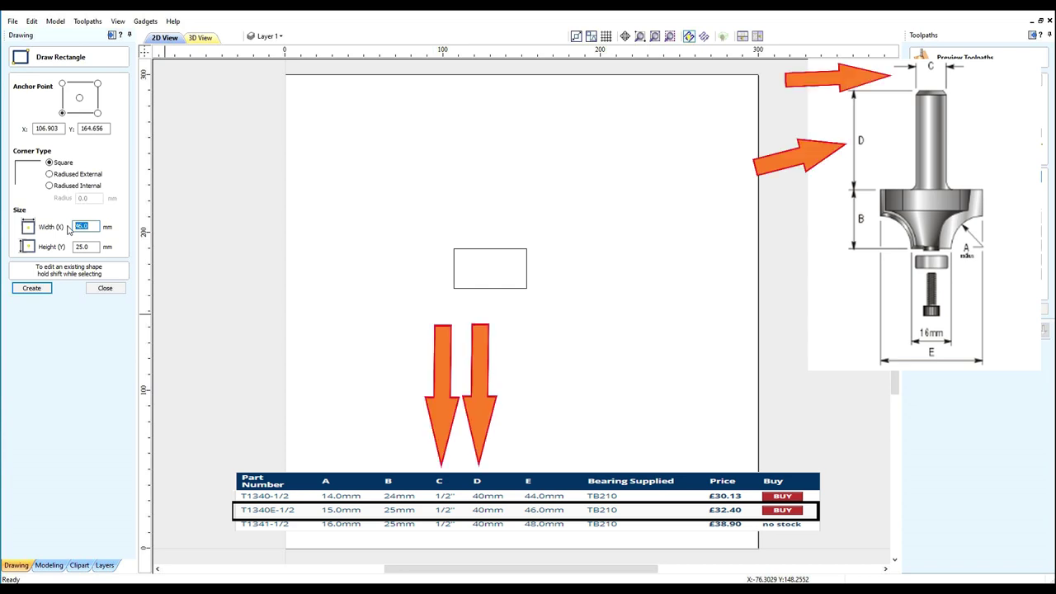
text(12.5)
key(Tab)
text(4)
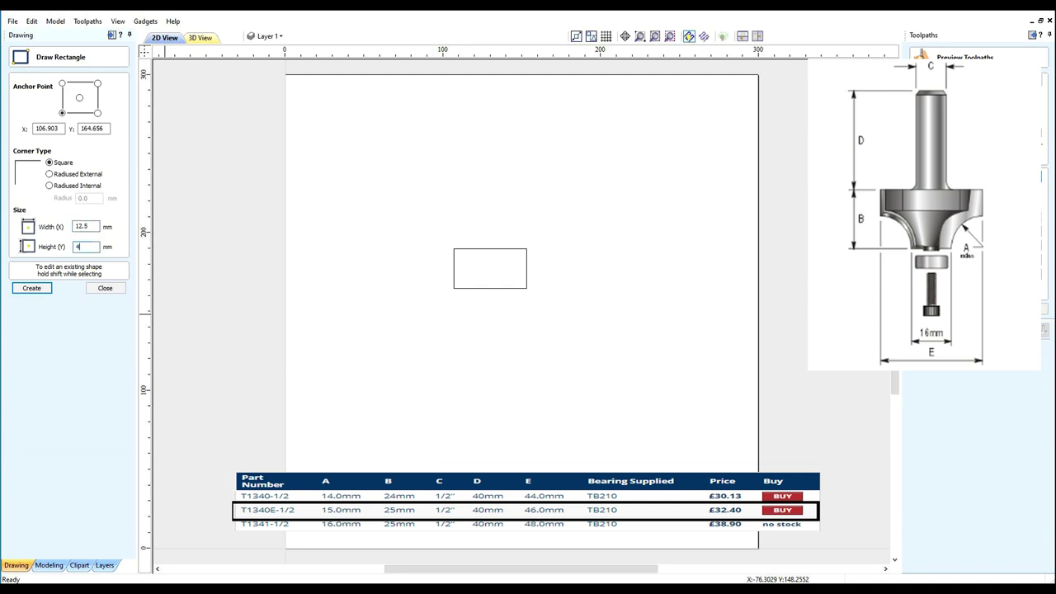
text(0)
click(32, 288)
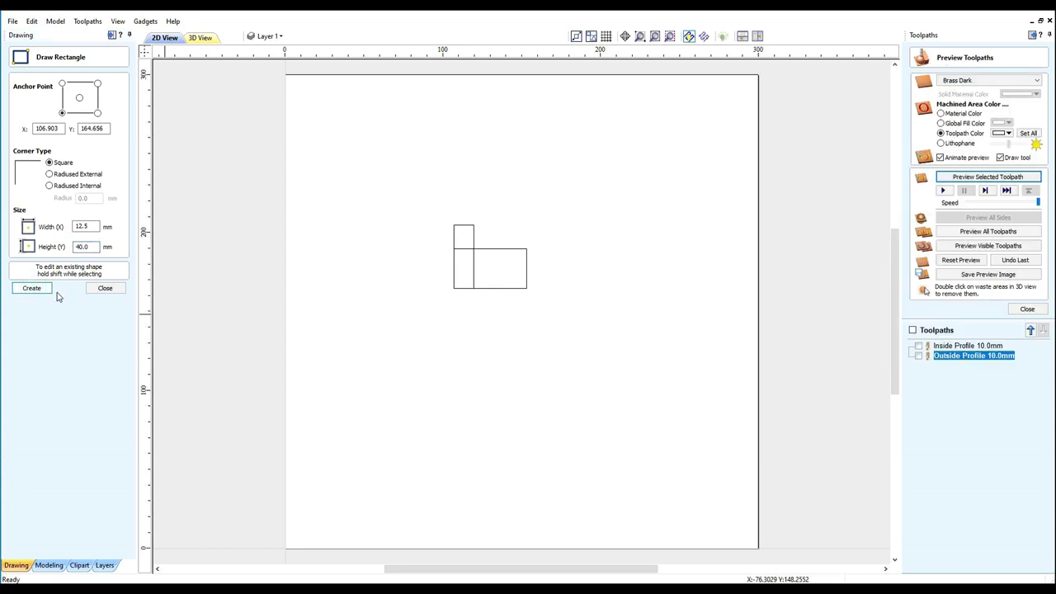
Move the tall narrow rectangle up onto the wide rectangle's top edge.
click(106, 288)
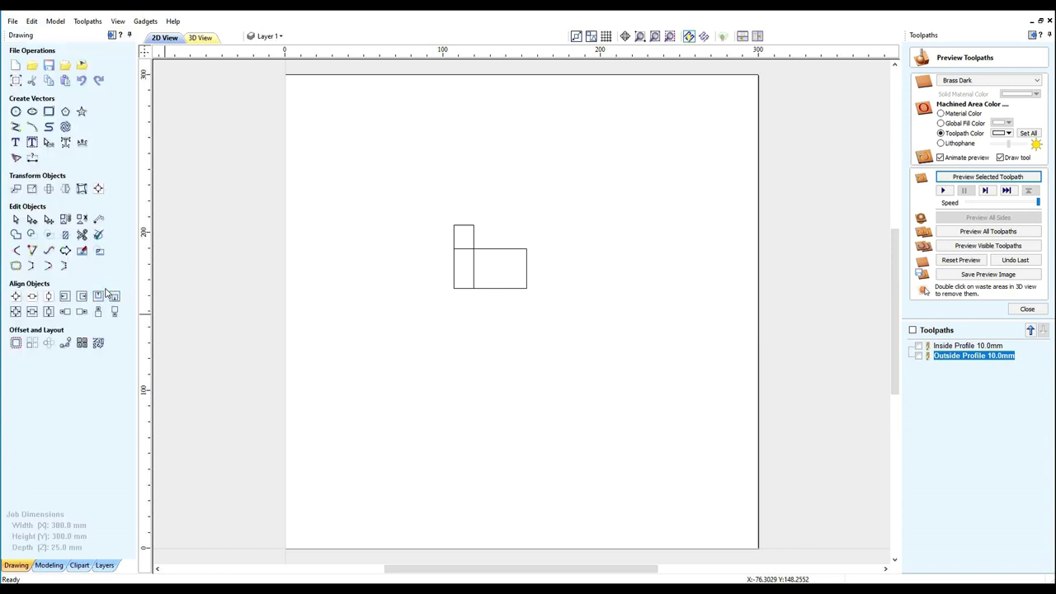
click(473, 274)
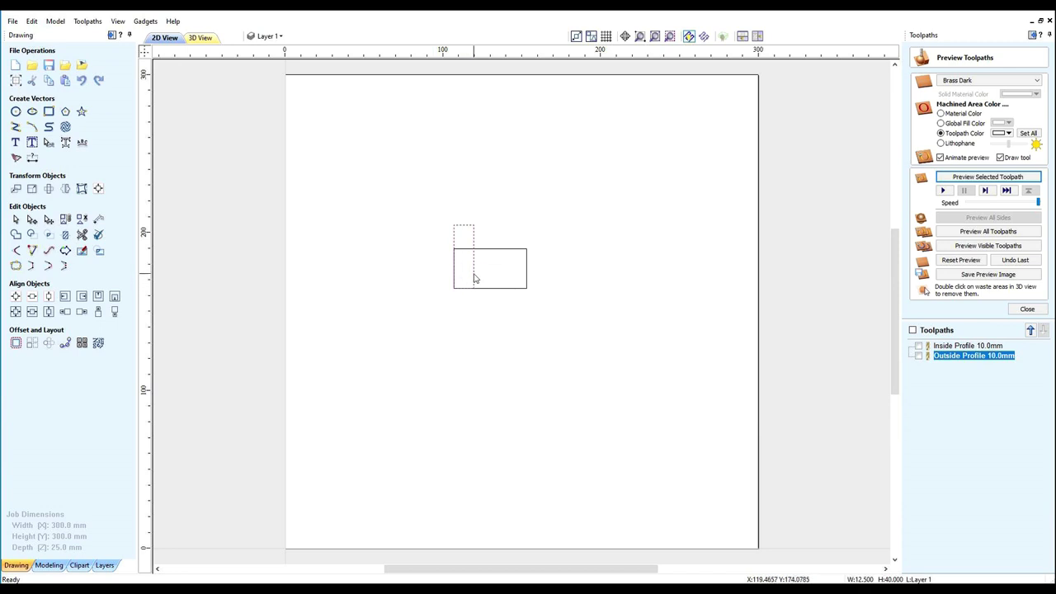
click(474, 279)
drag(468, 283, 465, 250)
Select both rectangles and align them on their centres.
click(443, 351)
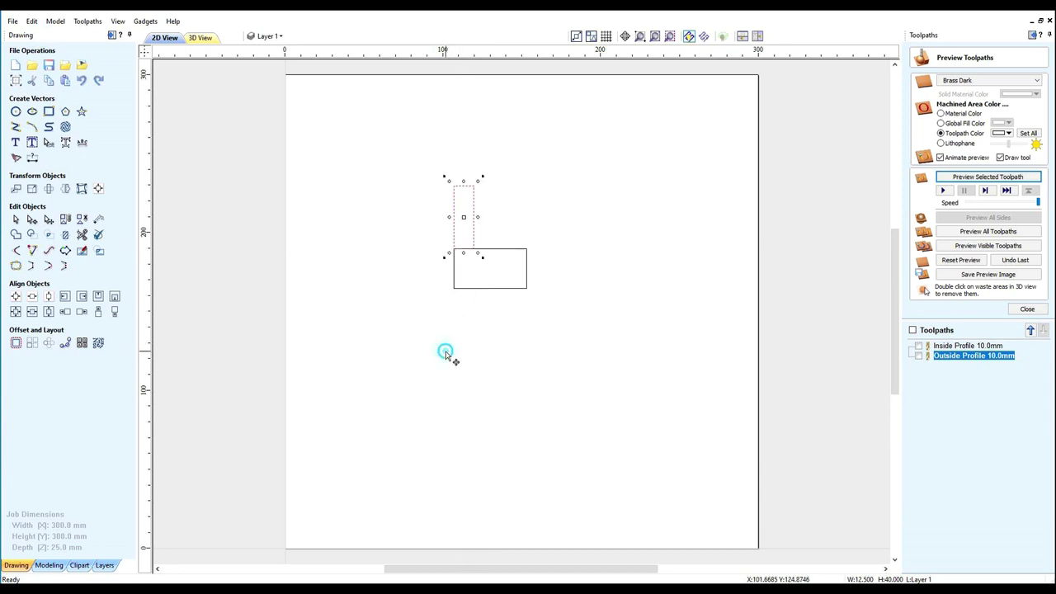
drag(416, 180, 554, 330)
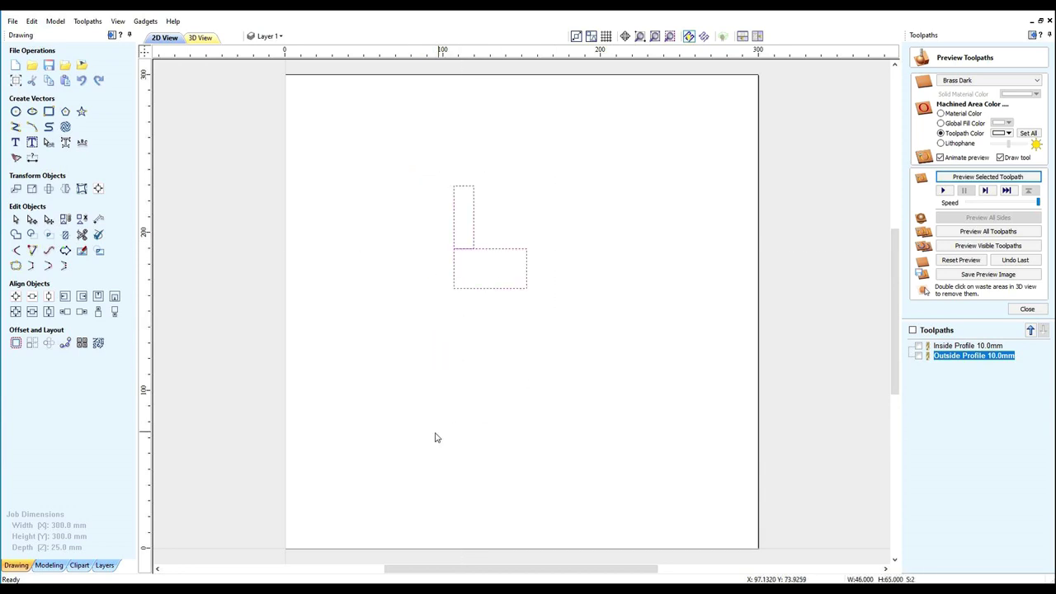
click(32, 311)
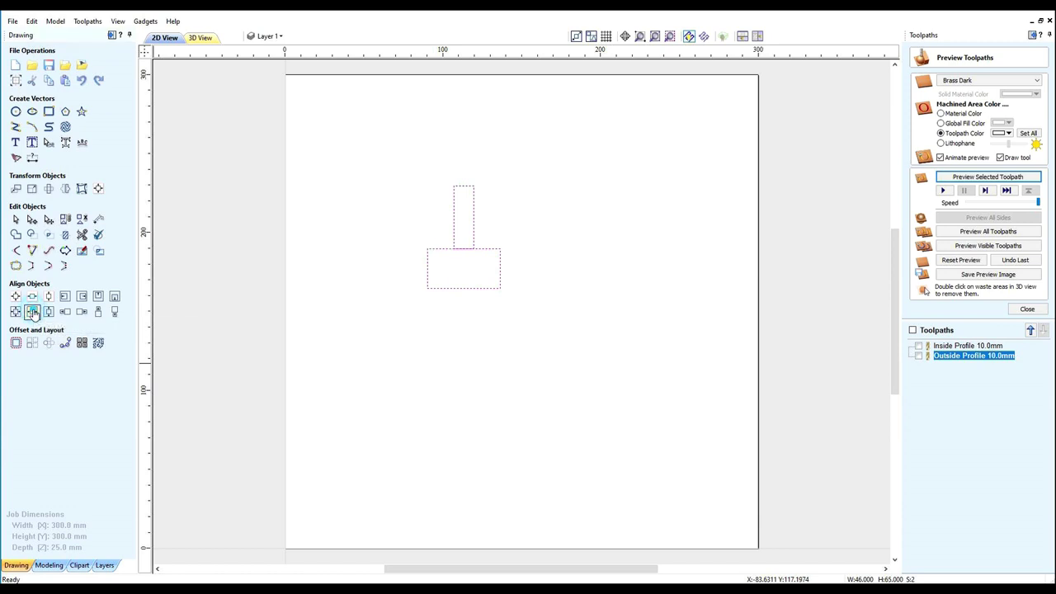
click(413, 368)
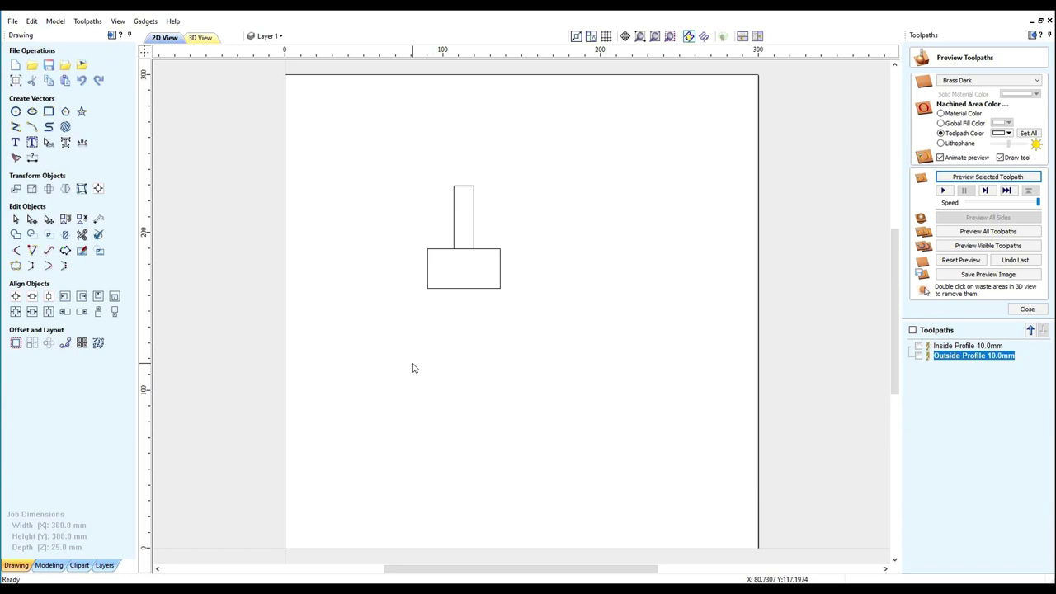
Put the narrow rectangle into Node Edit Mode.
click(473, 221)
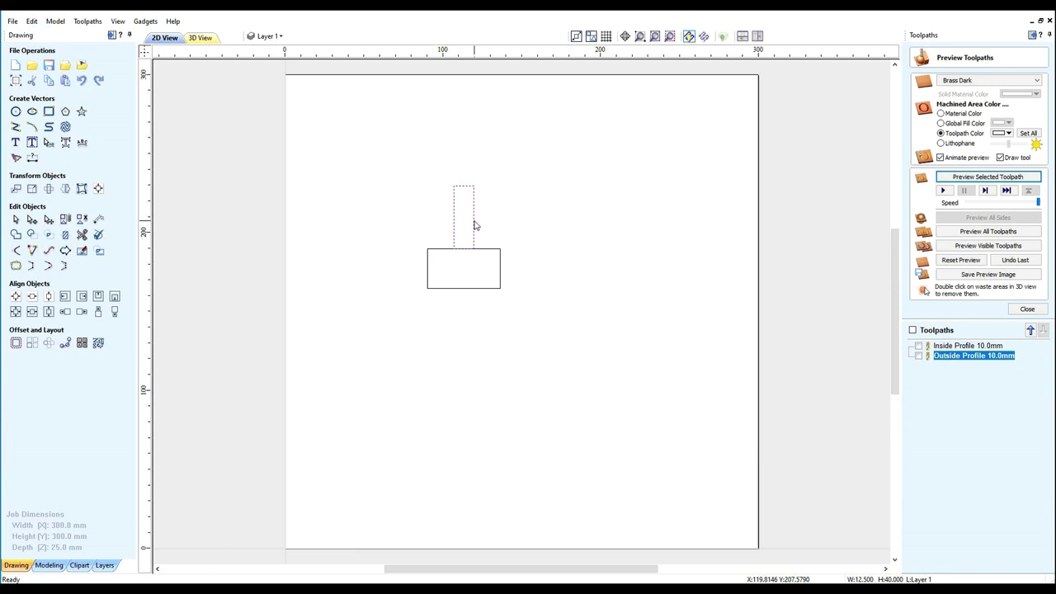
right_click(474, 225)
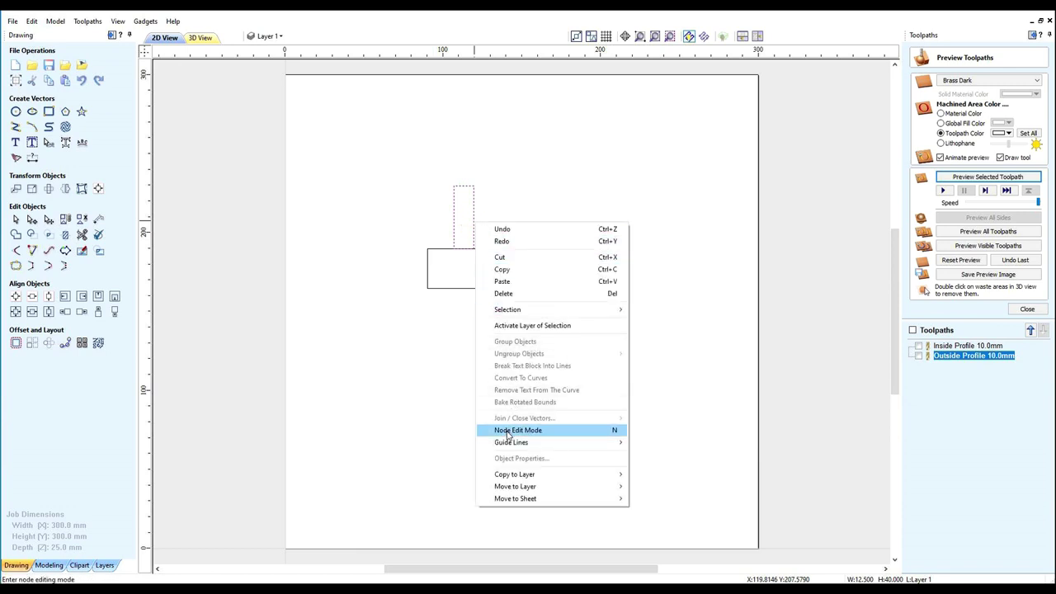
click(509, 430)
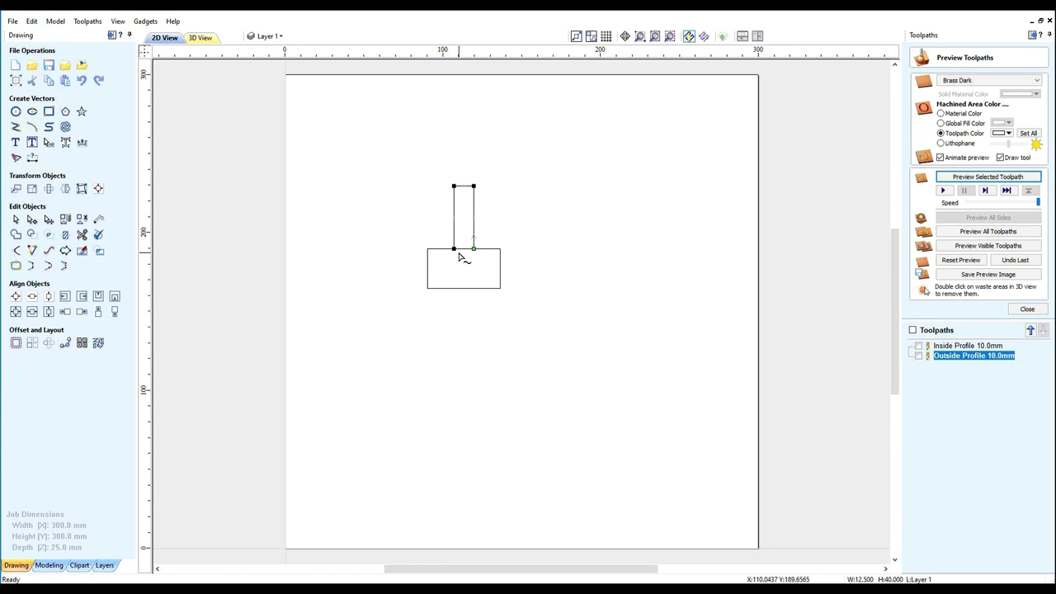
Trim away the shared edge so the two rectangles form one T-shaped outline.
key(n)
click(436, 334)
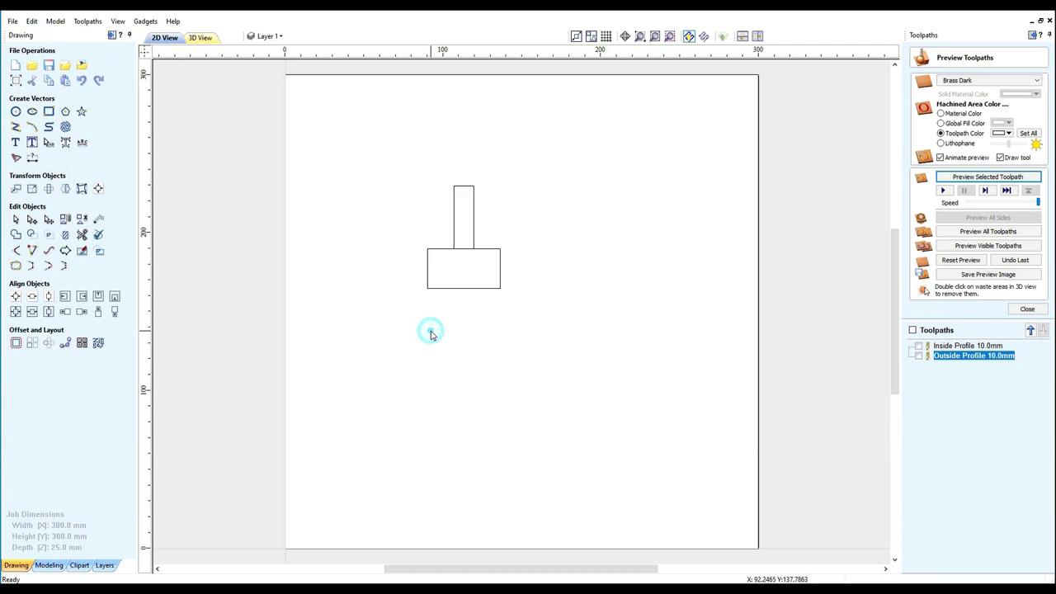
click(82, 236)
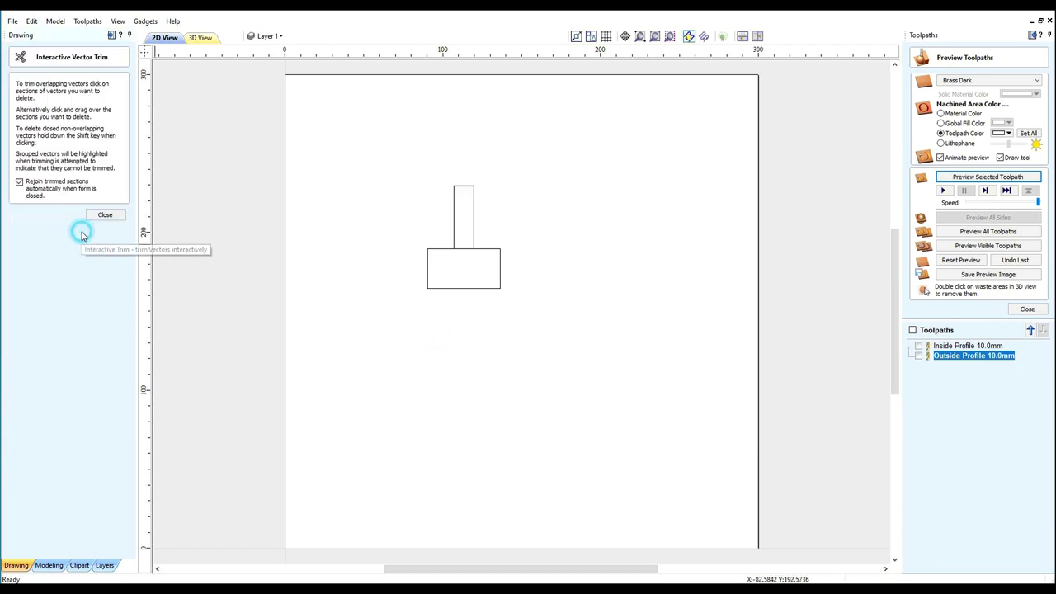
click(467, 249)
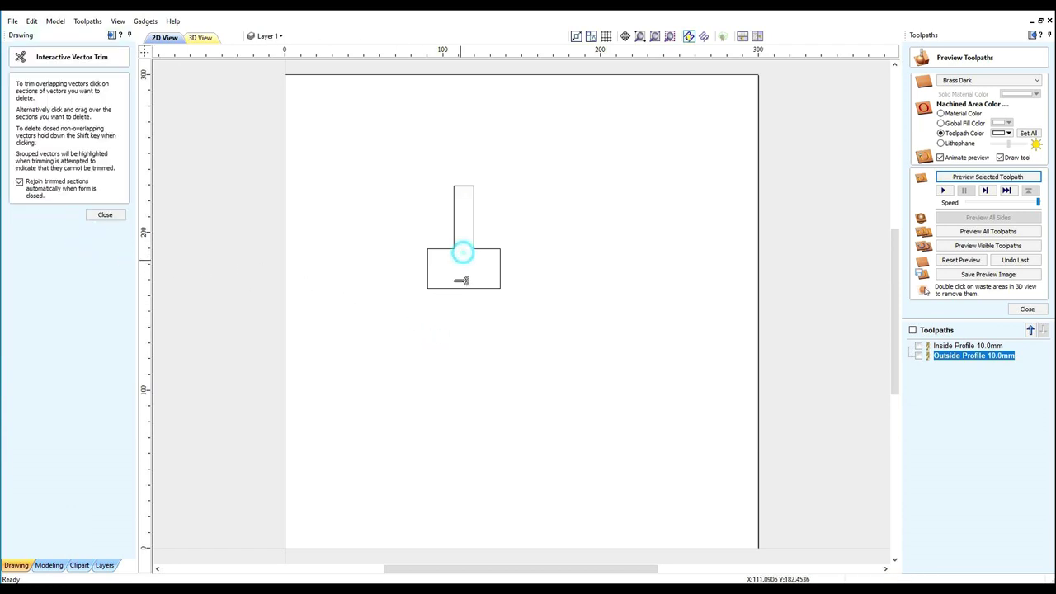
click(105, 214)
click(460, 389)
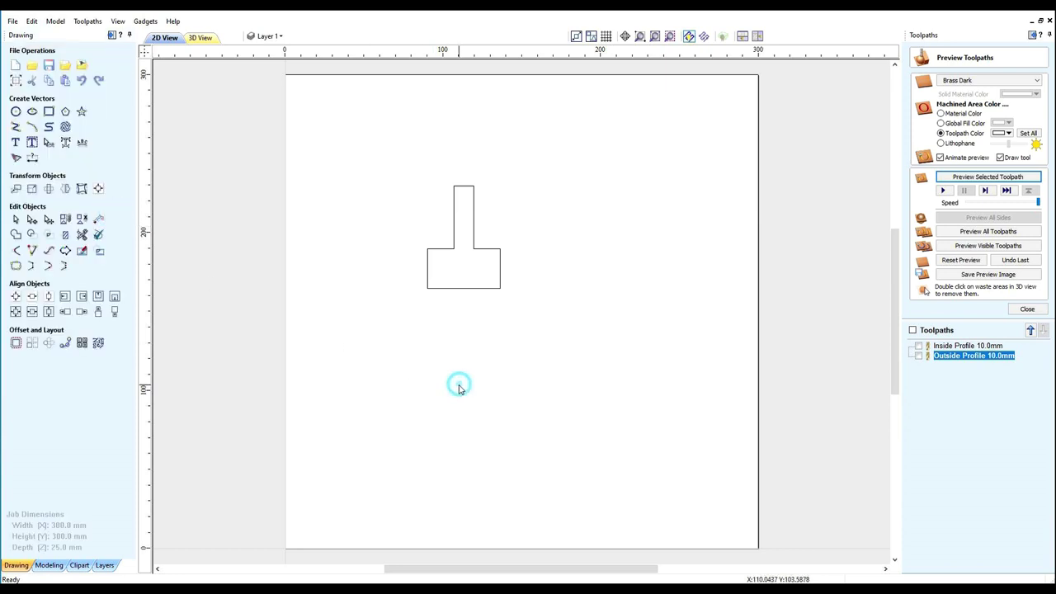
click(16, 129)
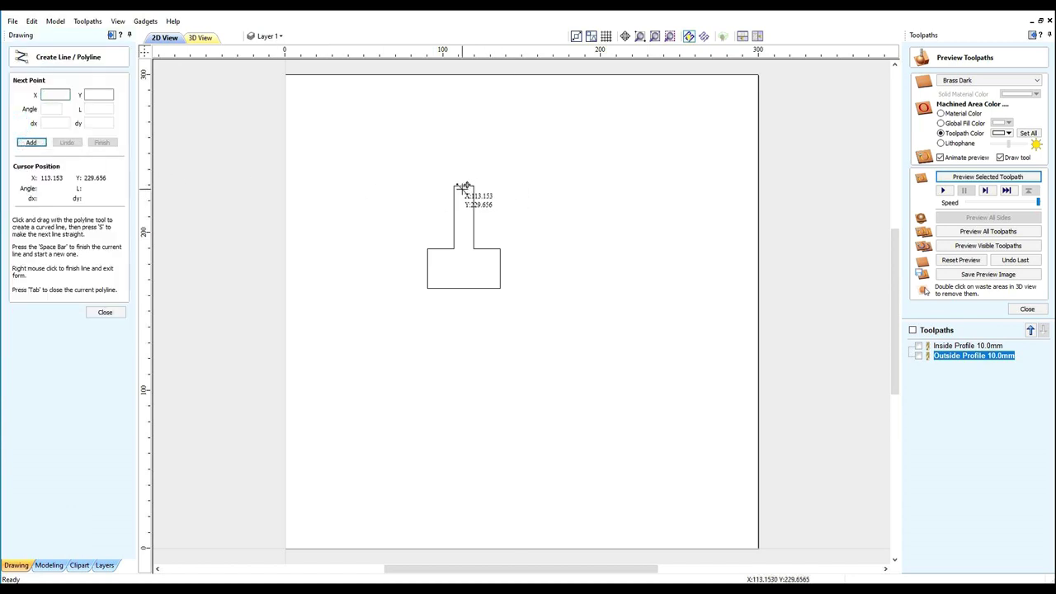
Draw a vertical centre line from the T's top centre to just below its base.
click(463, 187)
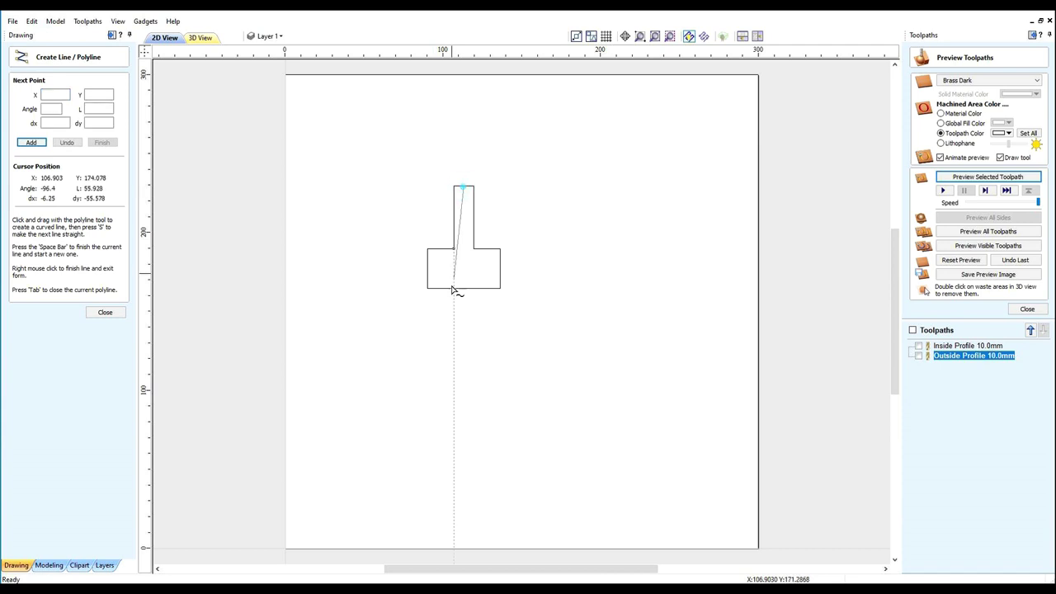
click(463, 311)
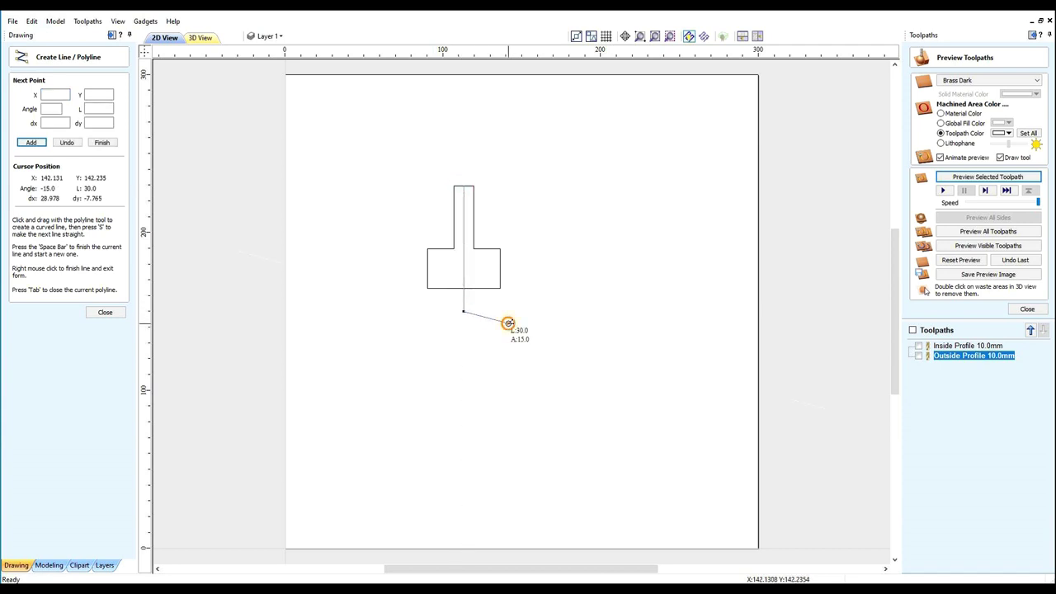
right_click(509, 323)
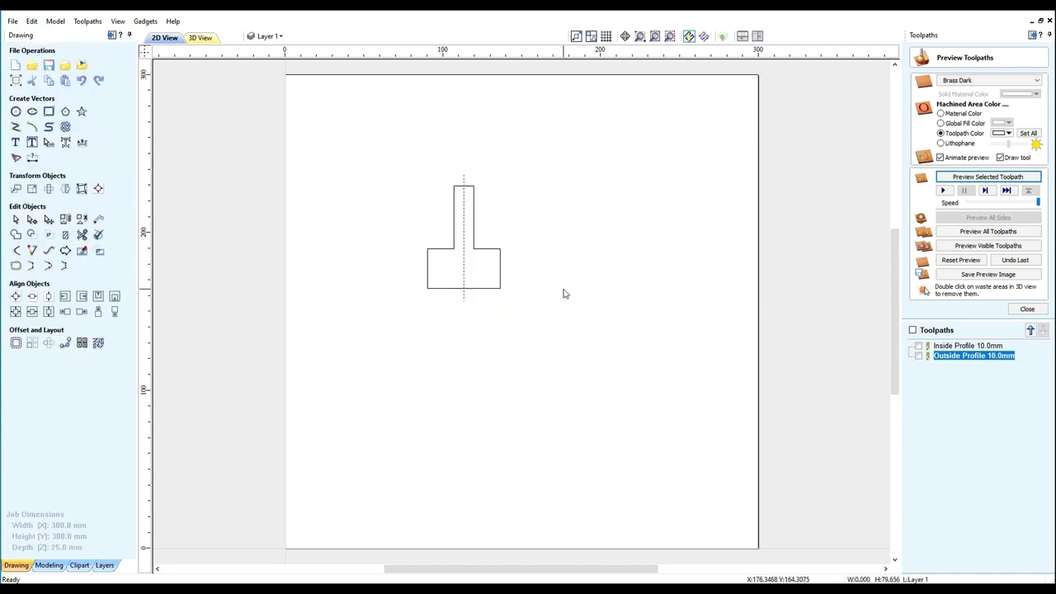
click(436, 336)
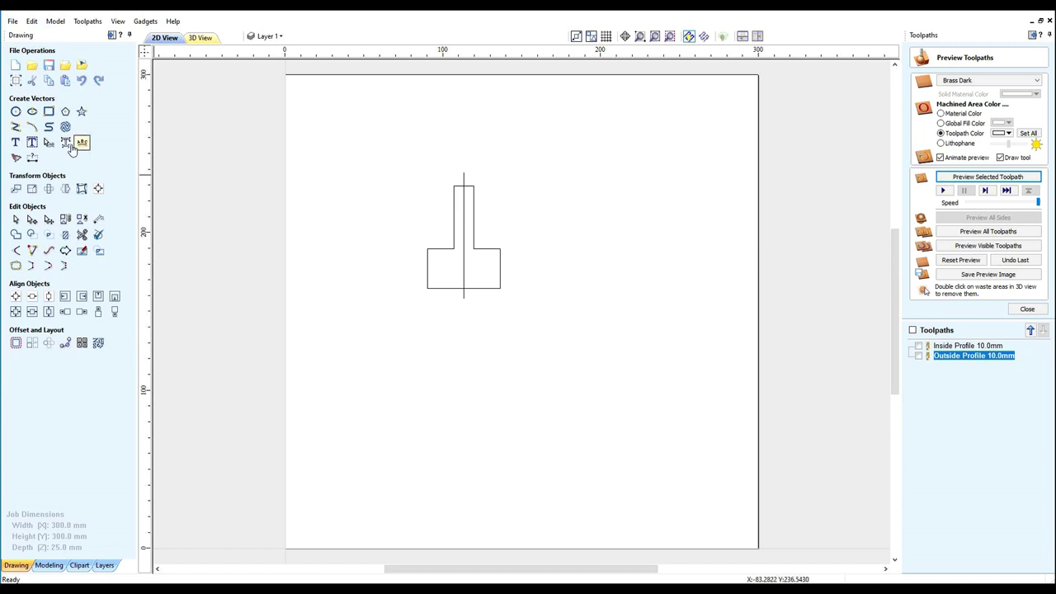
click(17, 113)
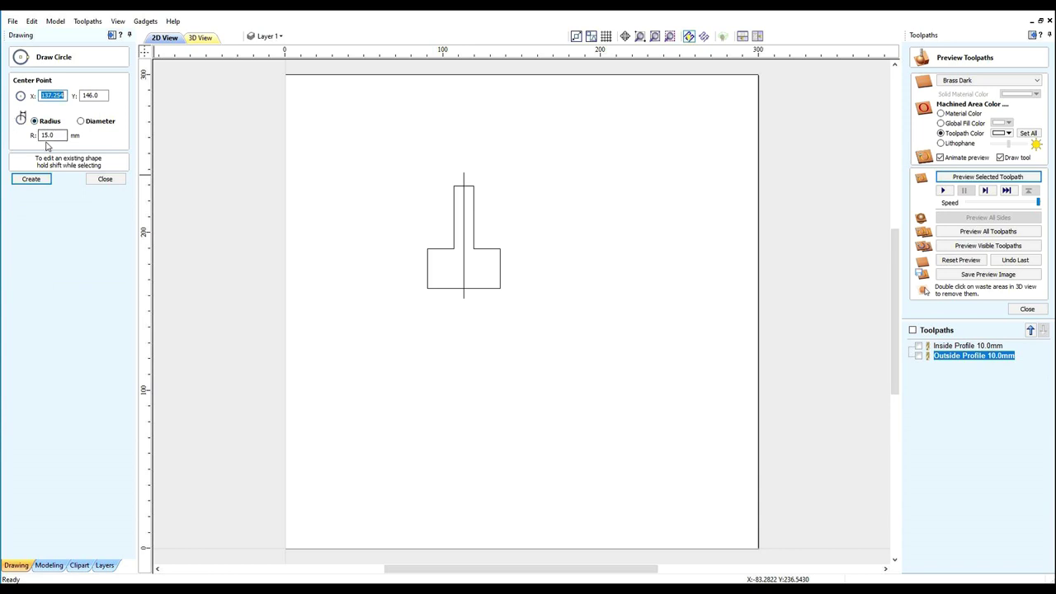
Place two 15 mm radius circles at the base's lower right and left corners.
click(499, 288)
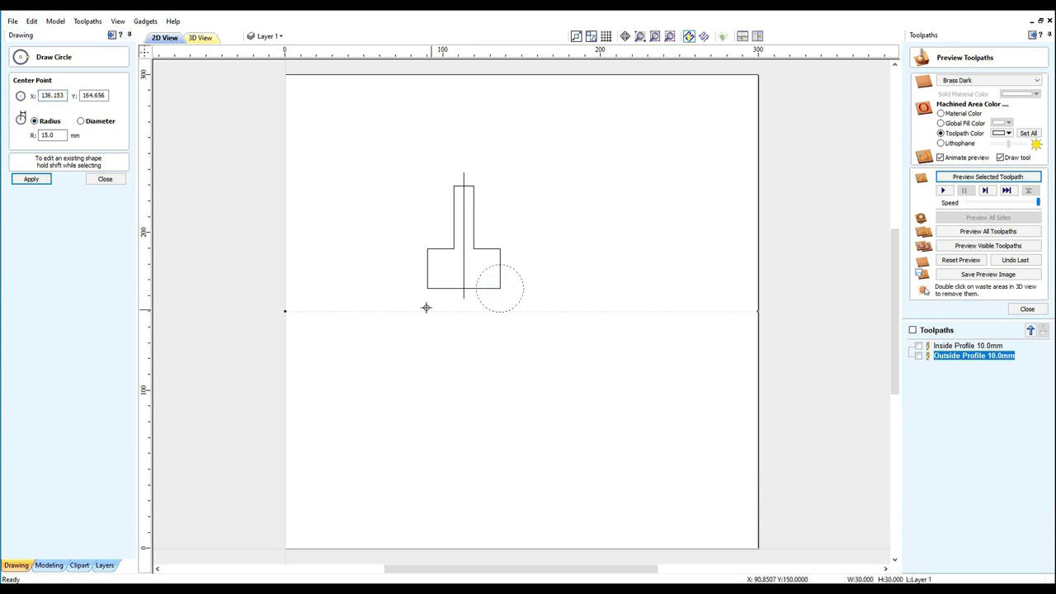
click(428, 290)
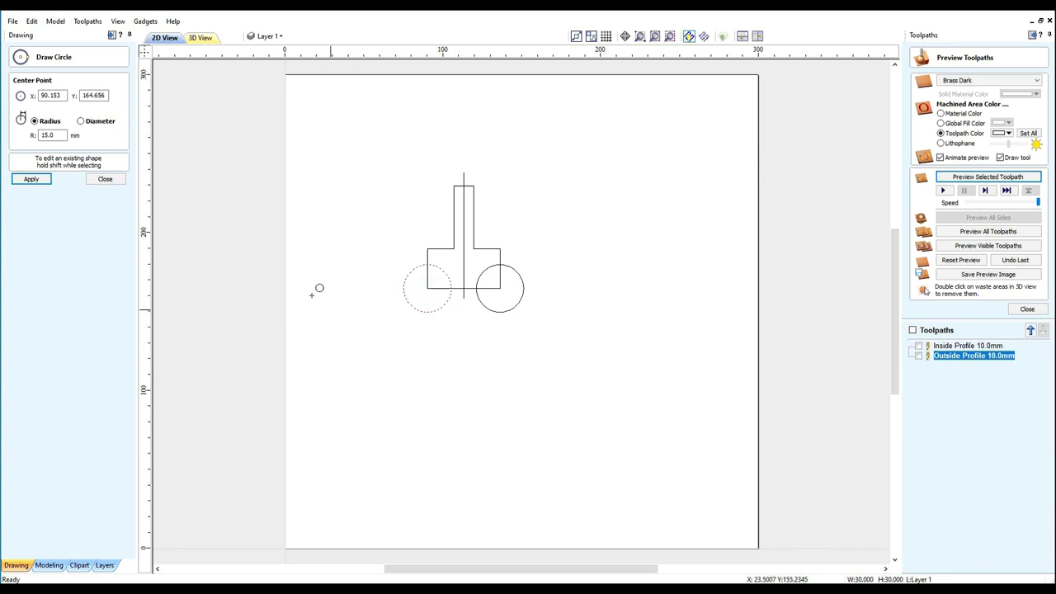
click(104, 179)
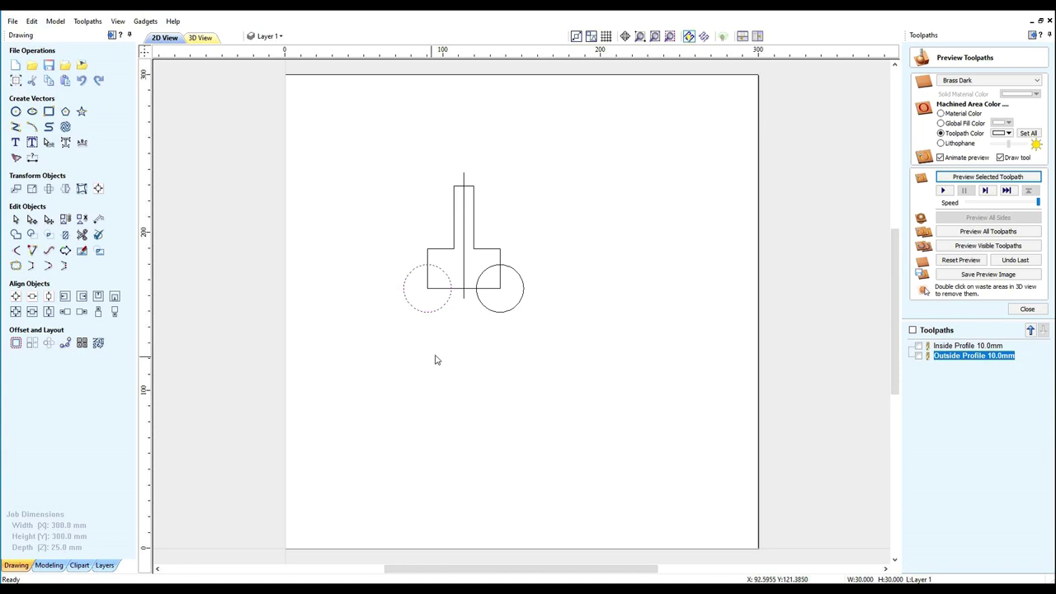
click(445, 354)
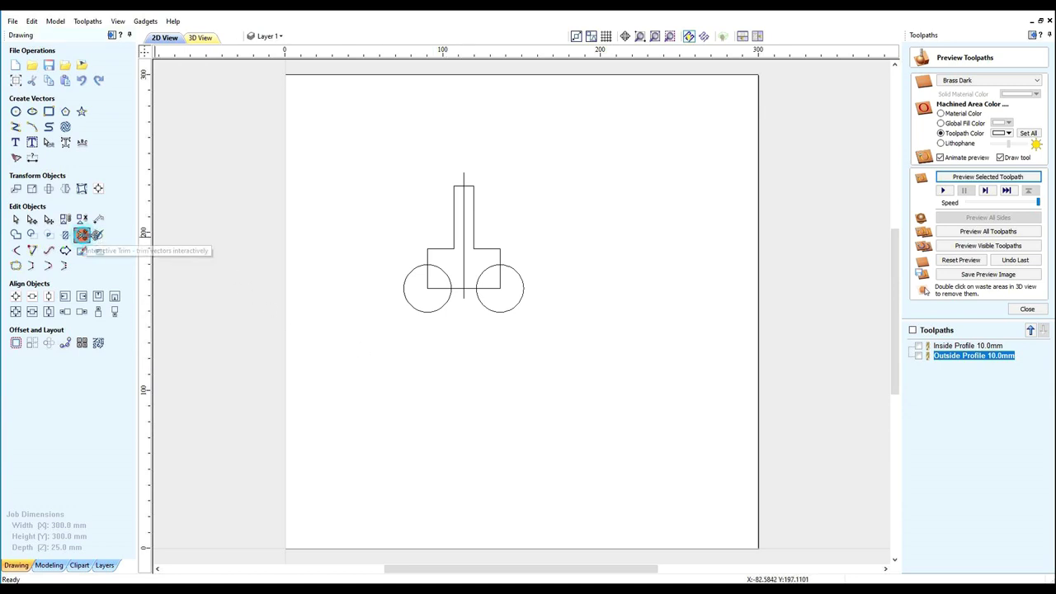
Trim away both circles' outer portions and the base's square corners outside the arcs.
click(83, 235)
click(418, 312)
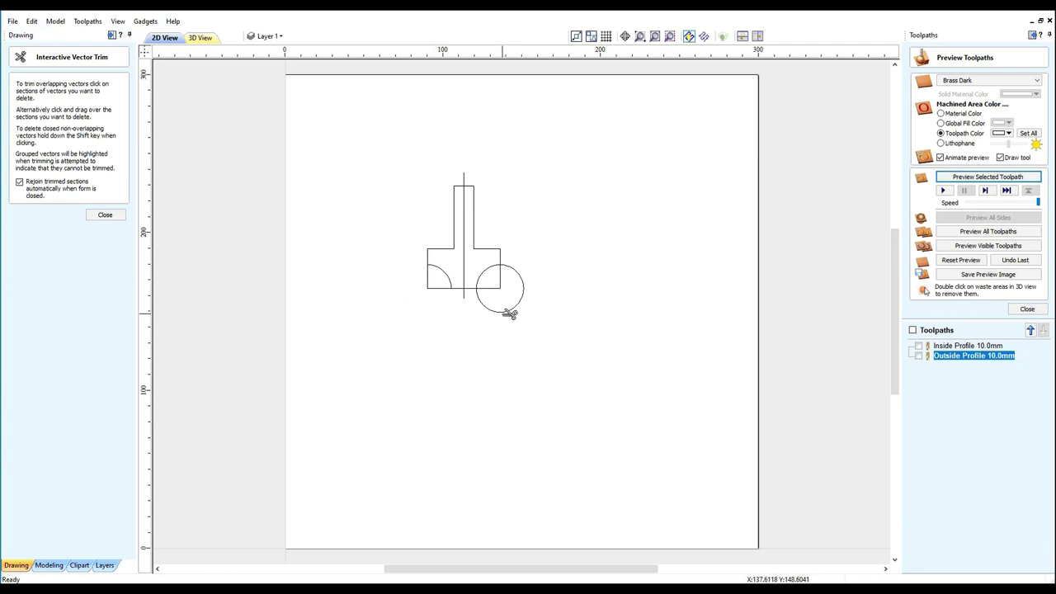
click(508, 311)
click(494, 289)
click(432, 287)
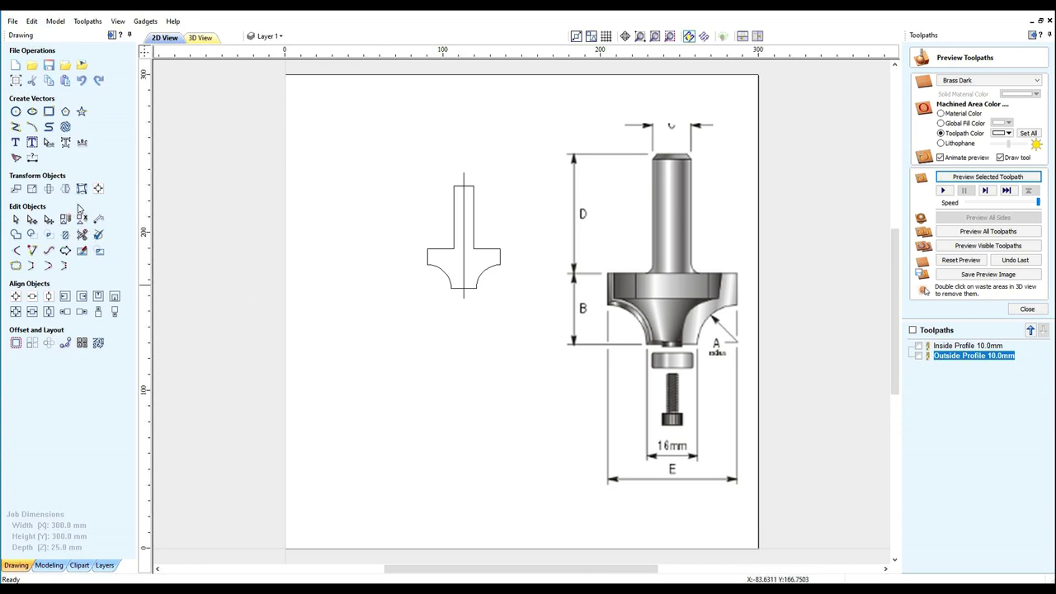
click(33, 158)
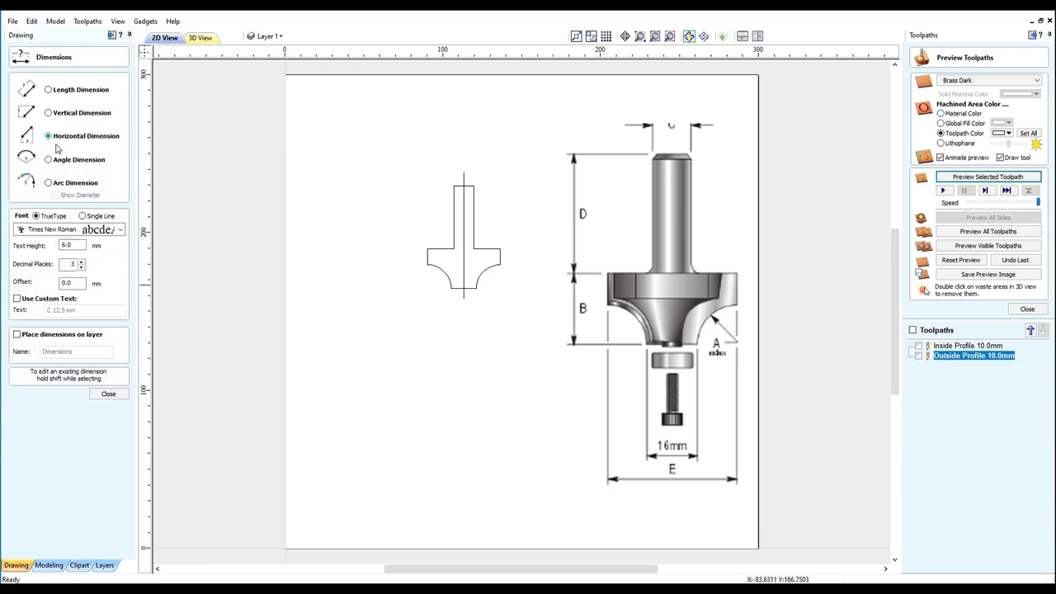
click(451, 292)
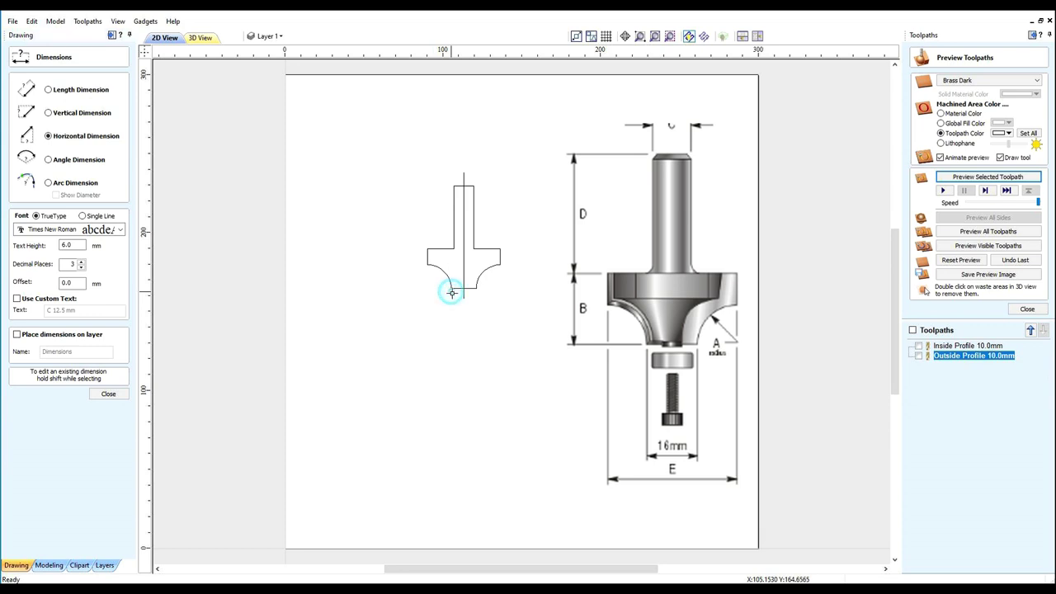
click(477, 293)
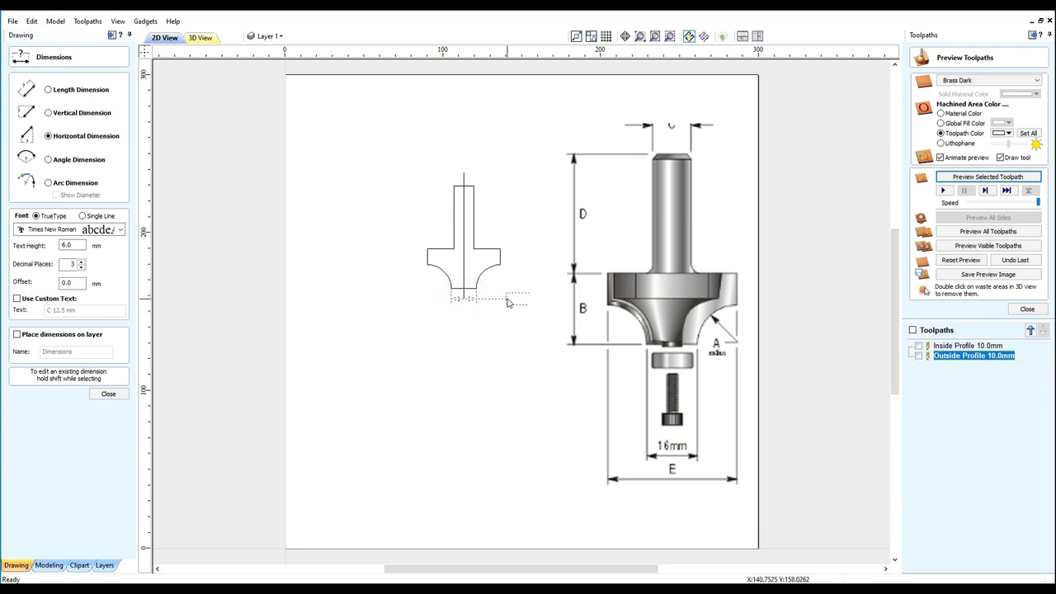
click(508, 300)
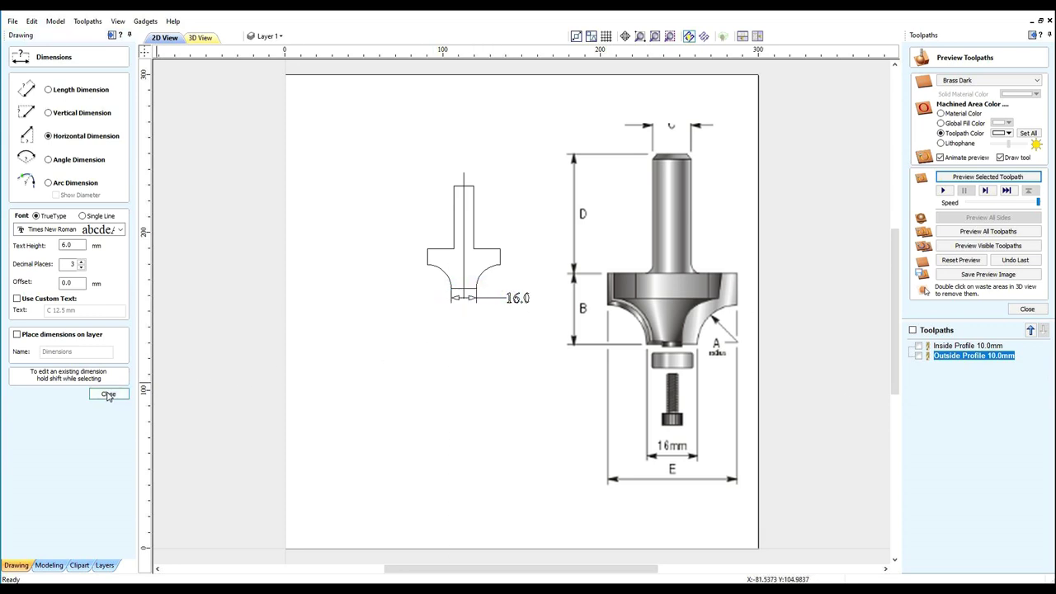
click(106, 393)
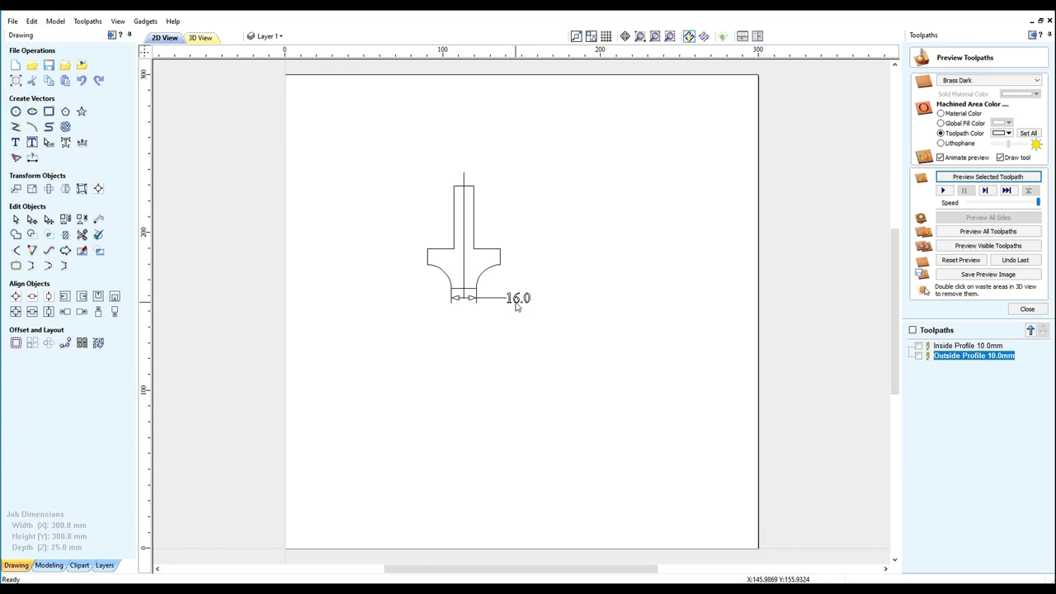
click(517, 300)
key(Delete)
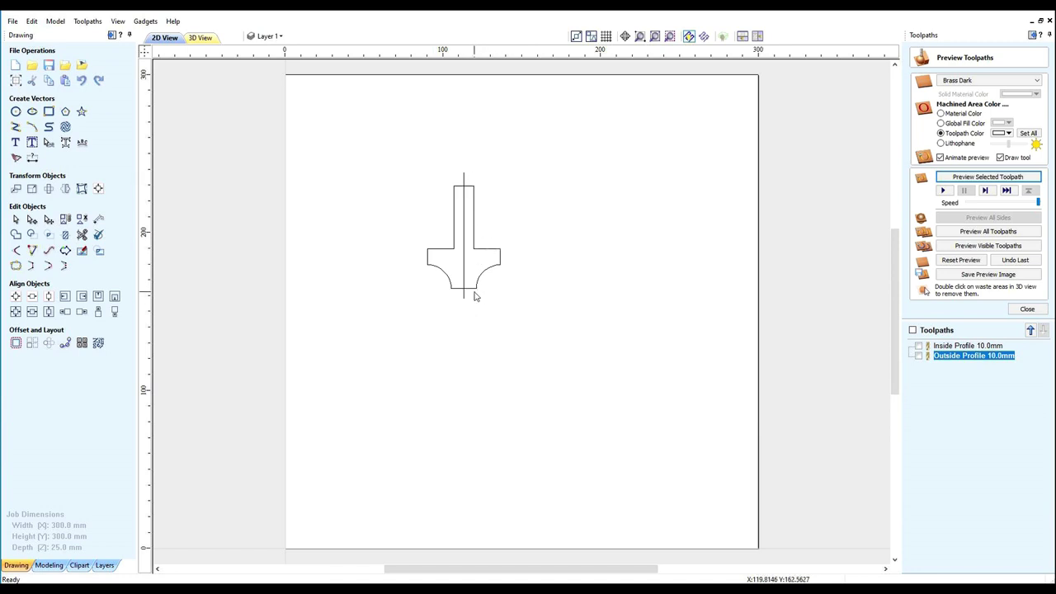
Trim away the left half of the T profile.
click(81, 234)
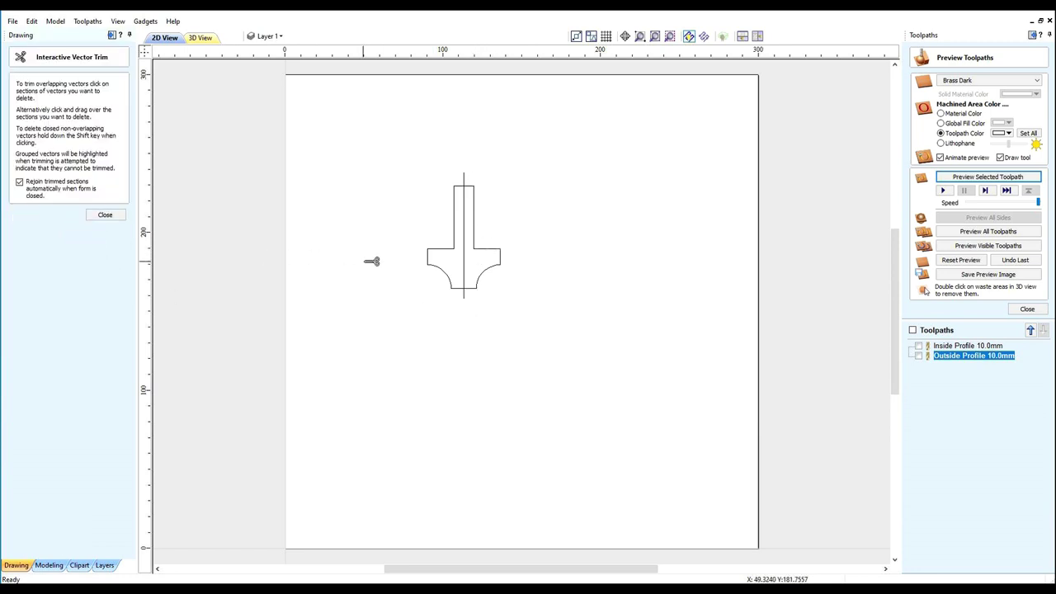
click(431, 266)
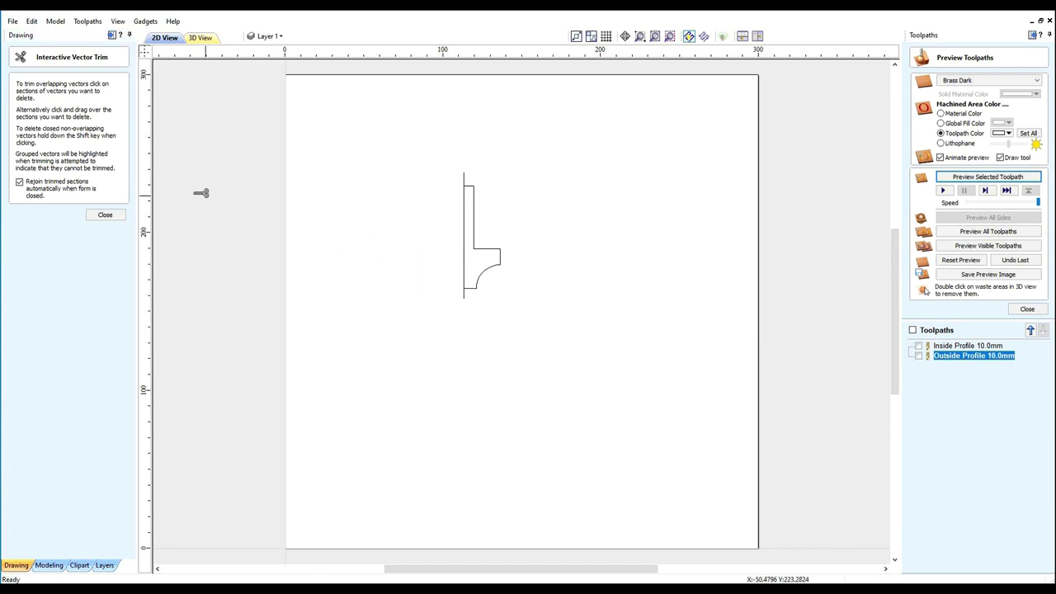
click(105, 214)
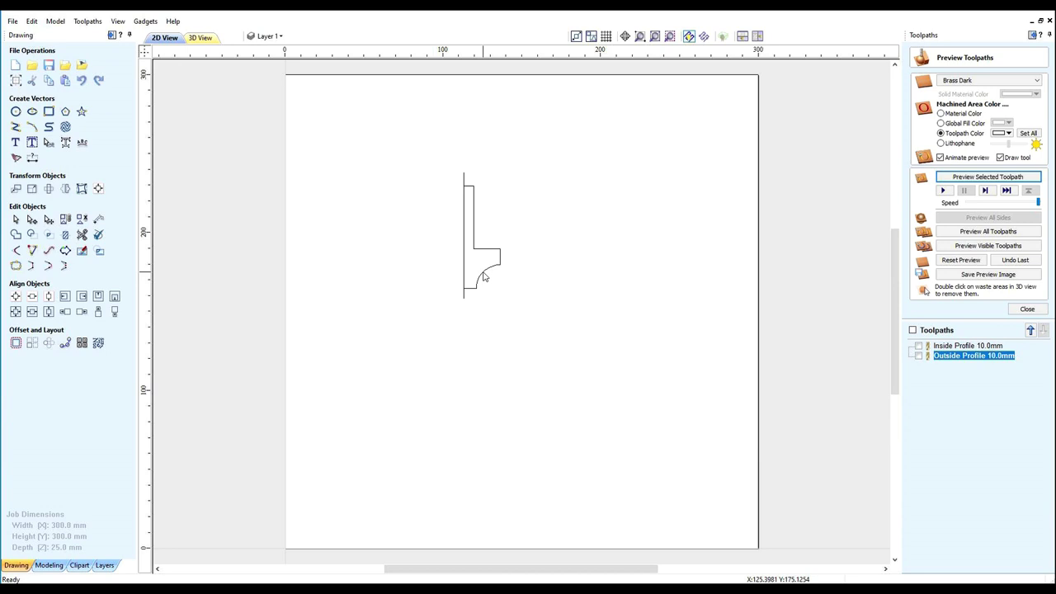
Cut the half profile at its outer corner node so the lower arc is a separate vector.
click(484, 276)
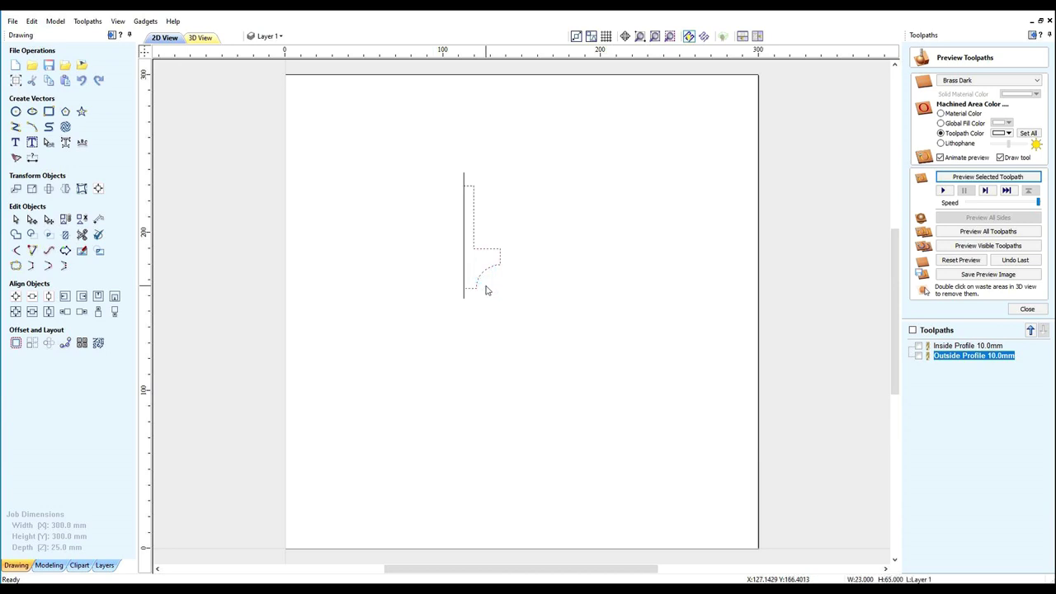
double_click(485, 285)
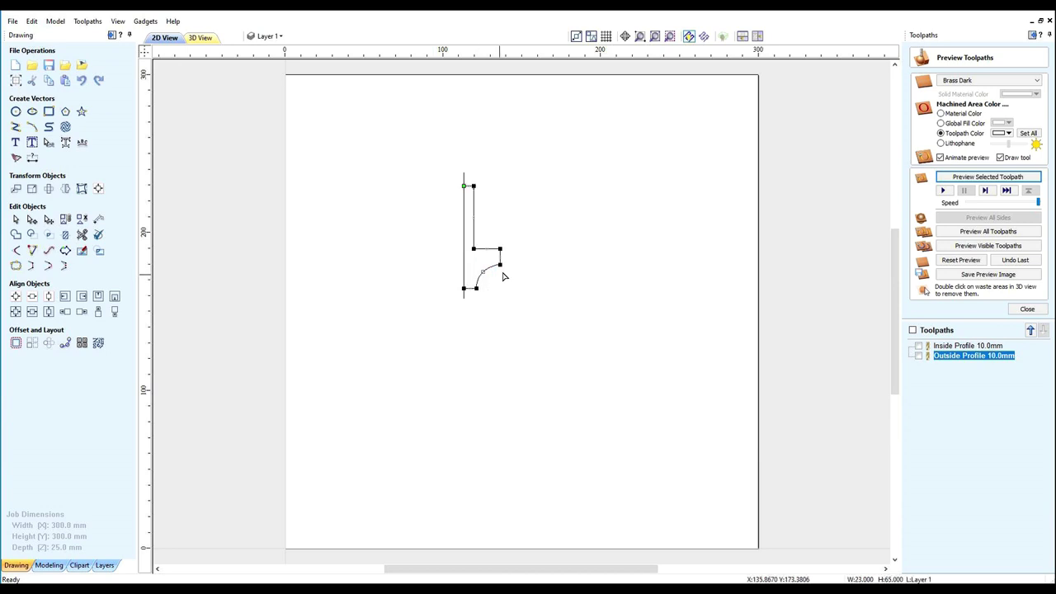
right_click(500, 249)
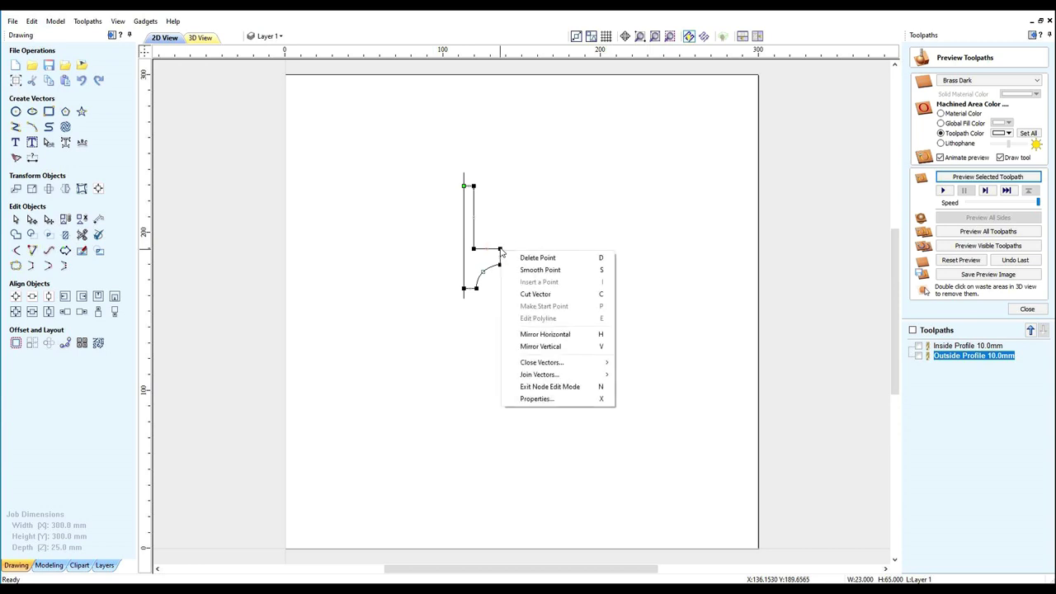
click(527, 295)
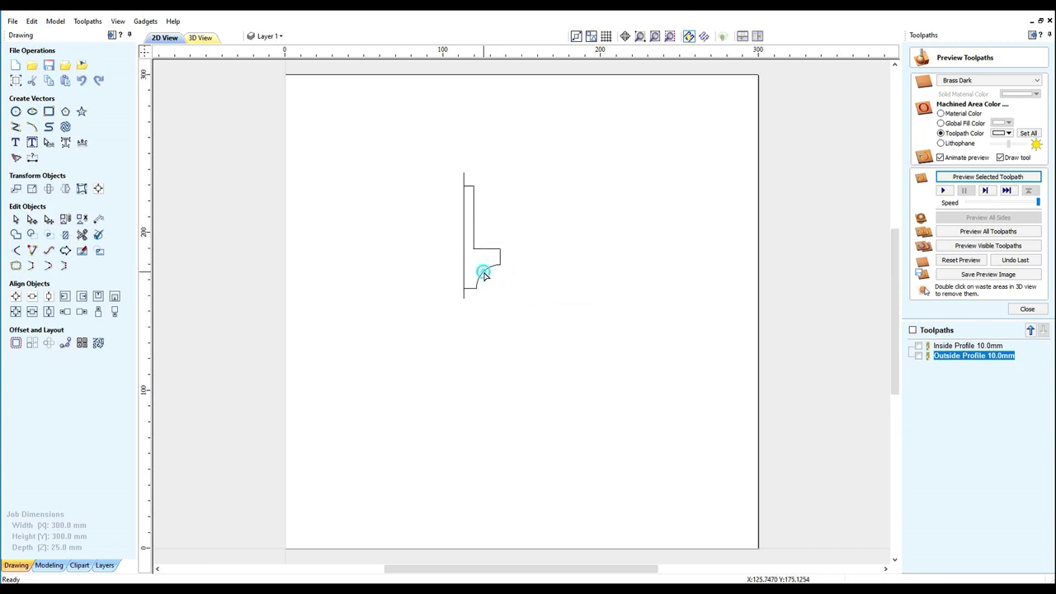
click(484, 273)
key(n)
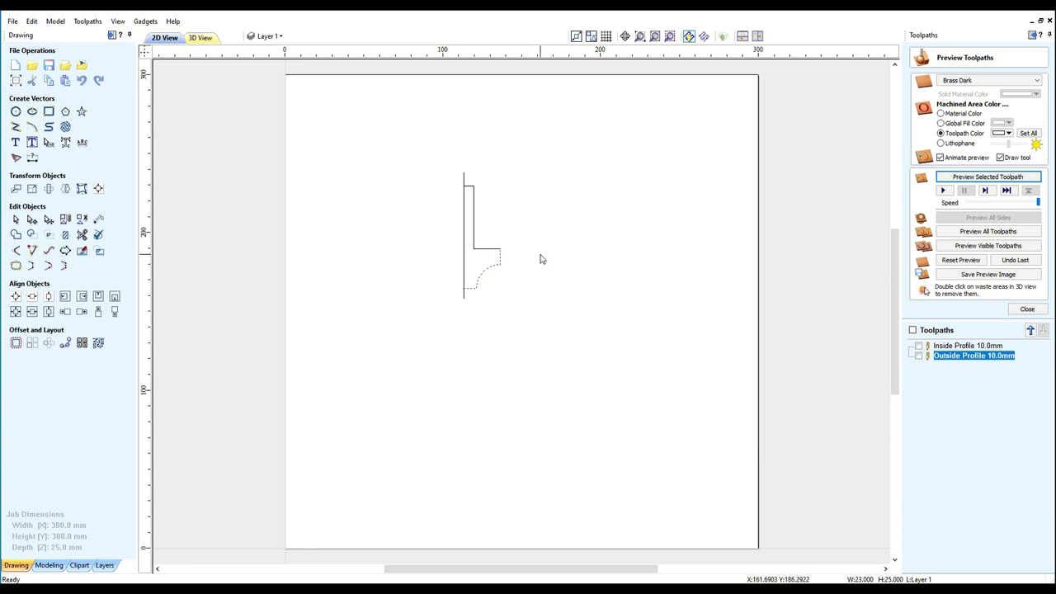
Close the toolpath preview and open the Tool Database, moving it off the drawing.
click(1027, 309)
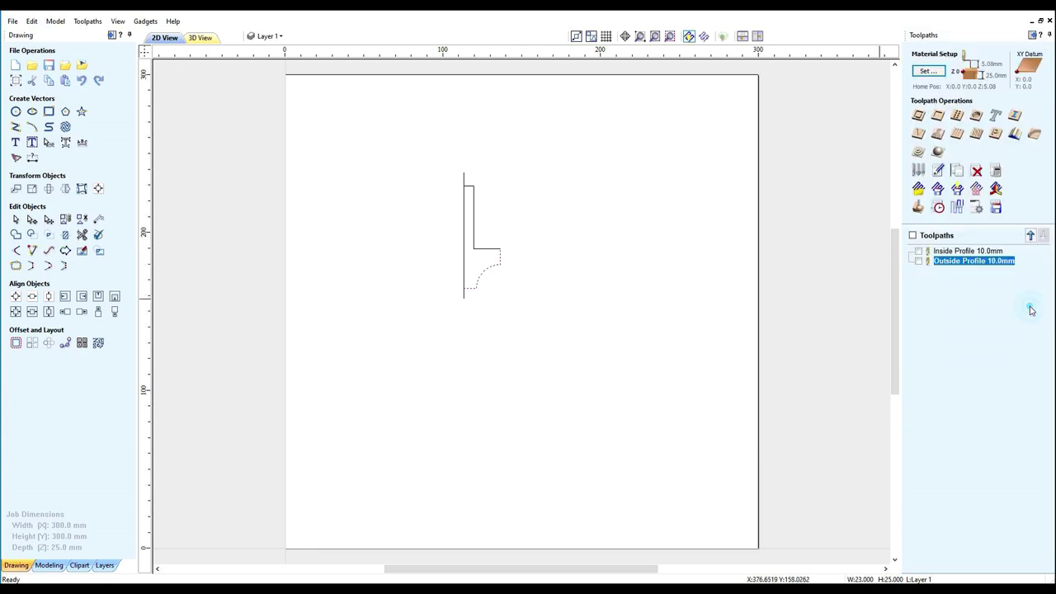
click(919, 171)
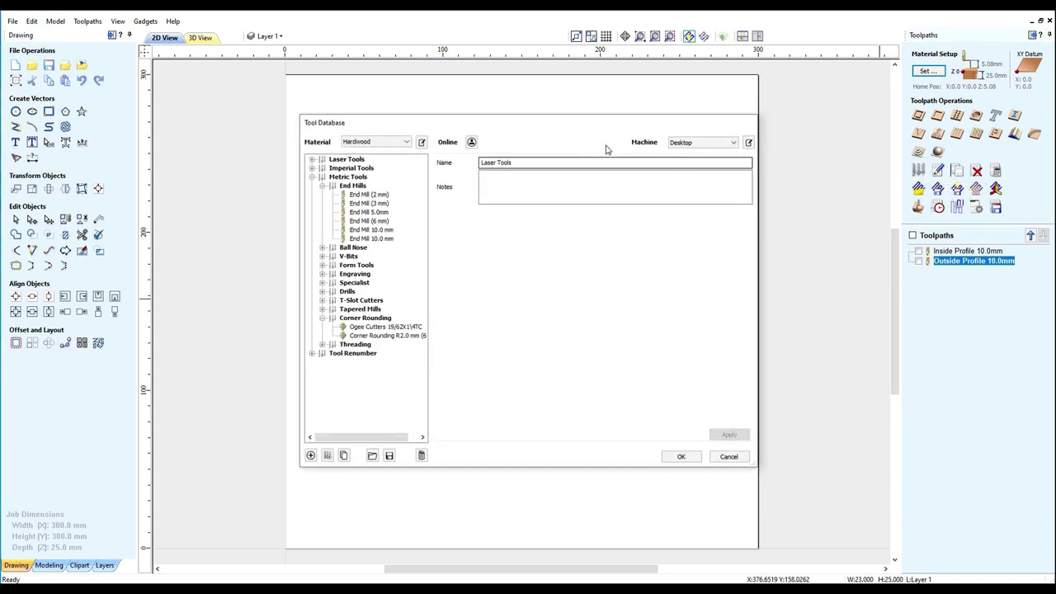
click(496, 121)
mouse_move(498, 124)
mouse_down()
mouse_move(708, 137)
mouse_move(752, 131)
mouse_move(768, 108)
mouse_up()
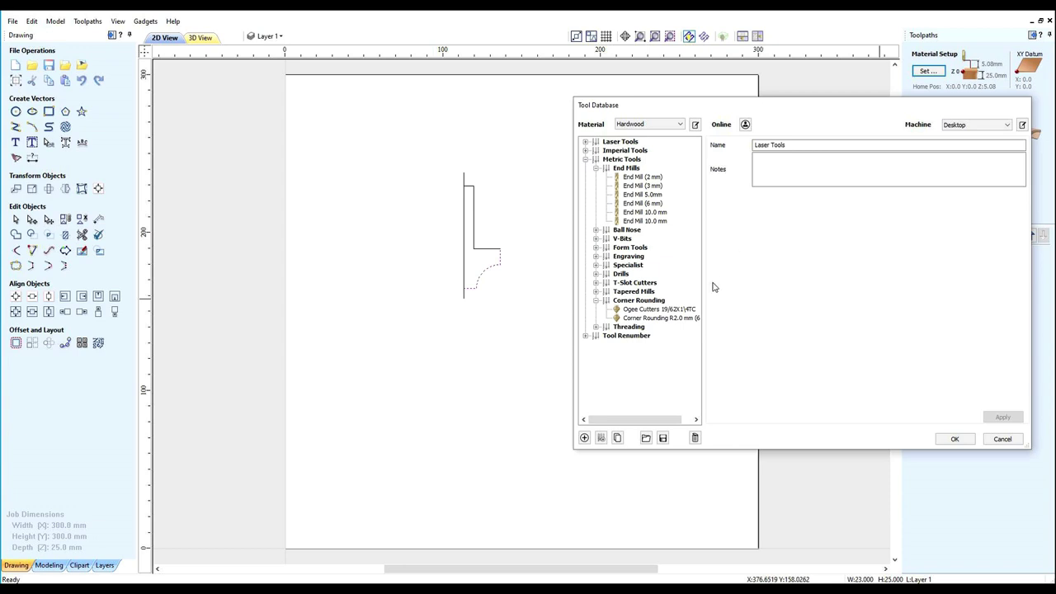
Add a new Form Tool to the Corner Rounding group.
click(631, 301)
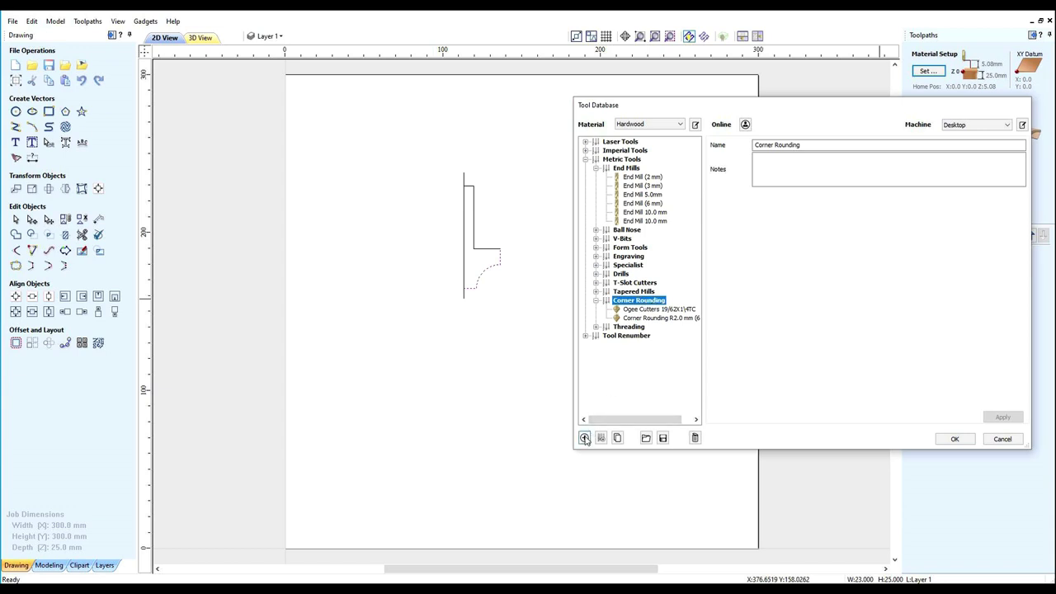
click(585, 438)
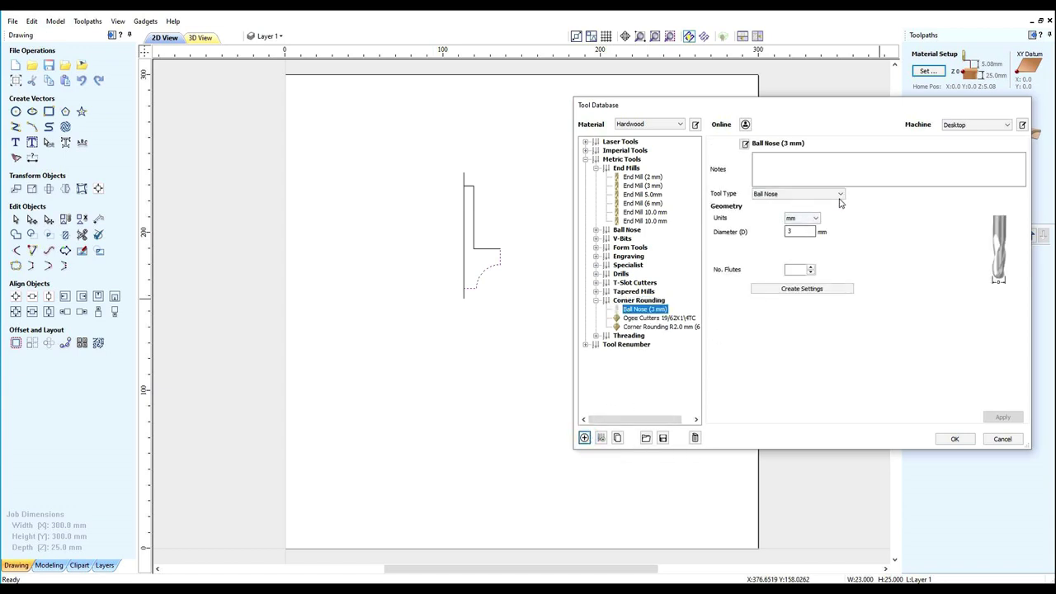
click(843, 196)
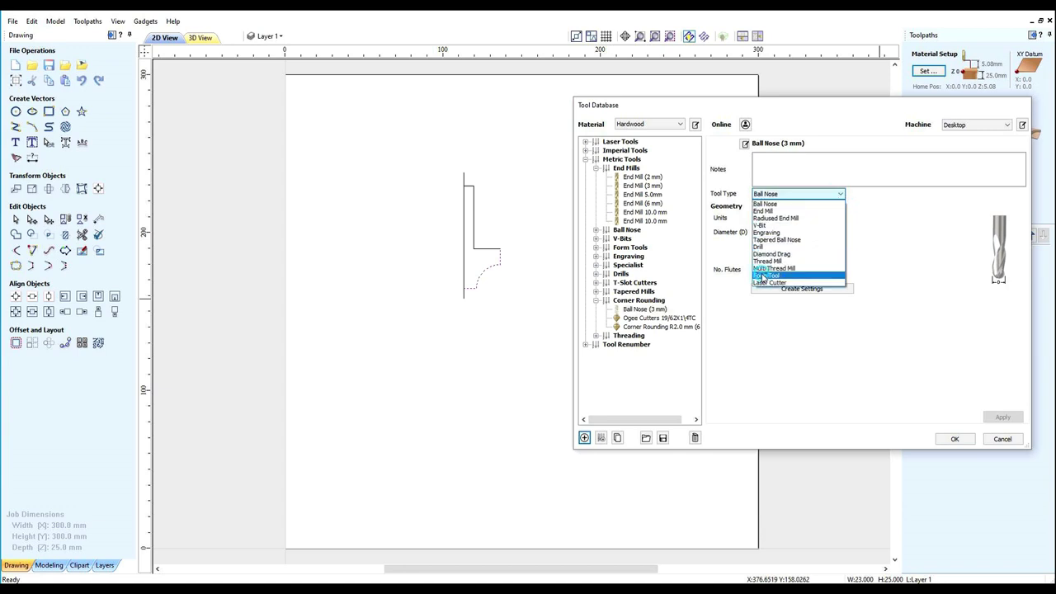
click(765, 276)
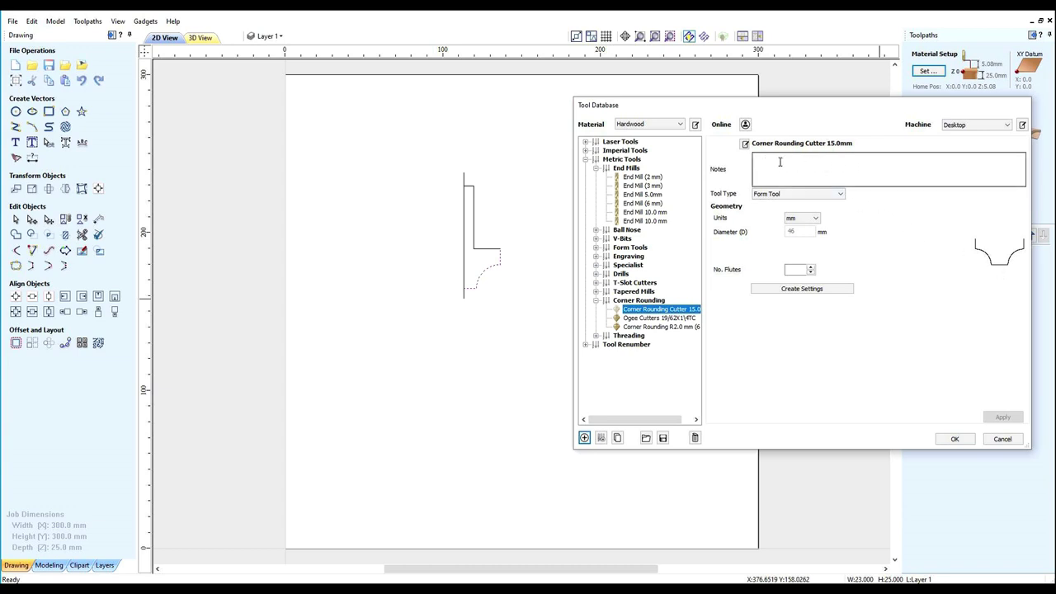
Open the tool name format settings and cancel without changing them.
click(745, 144)
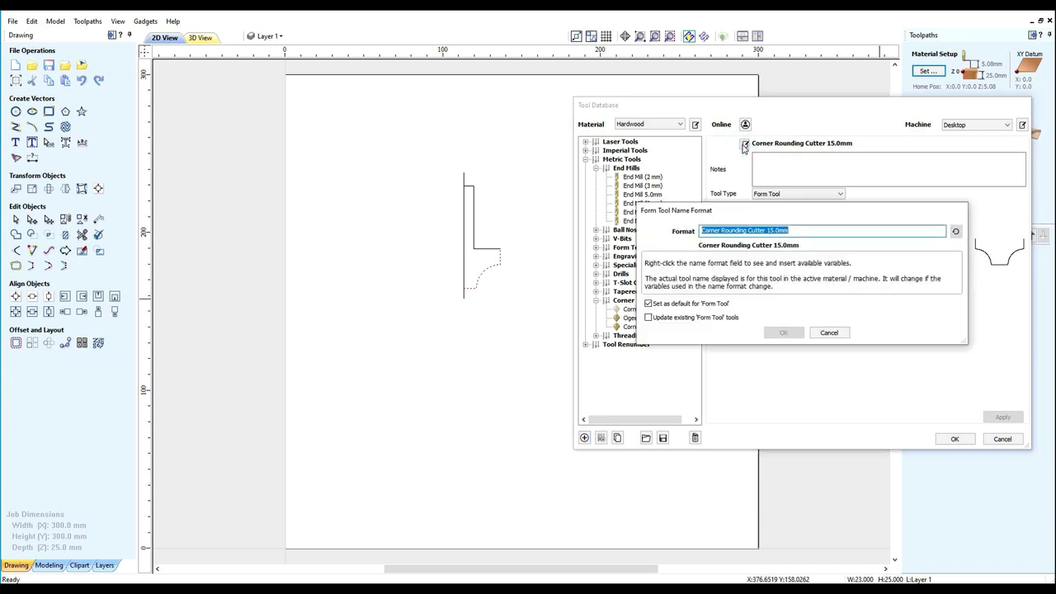
click(823, 232)
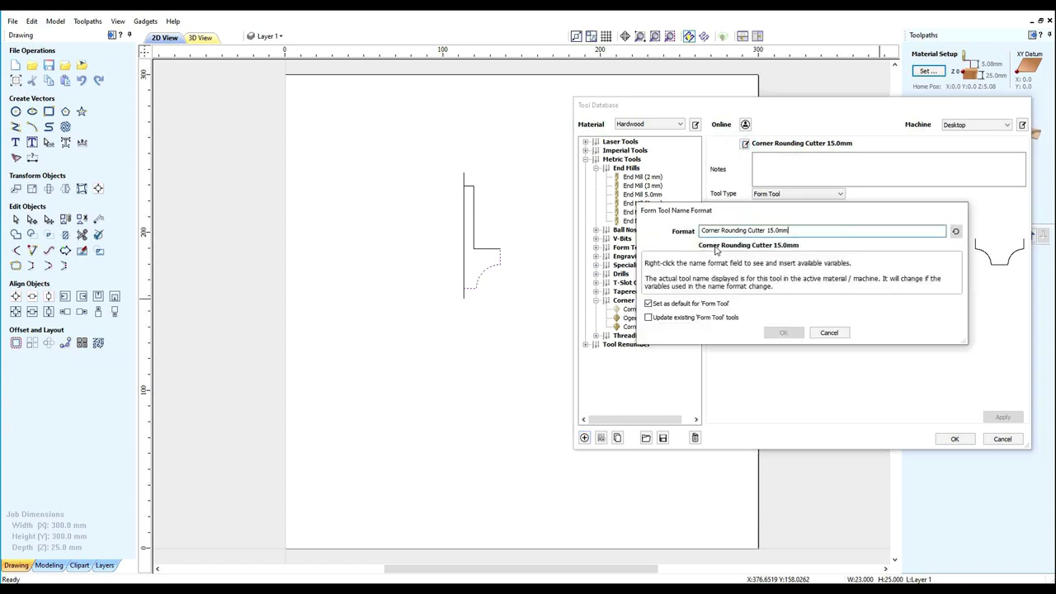
click(829, 333)
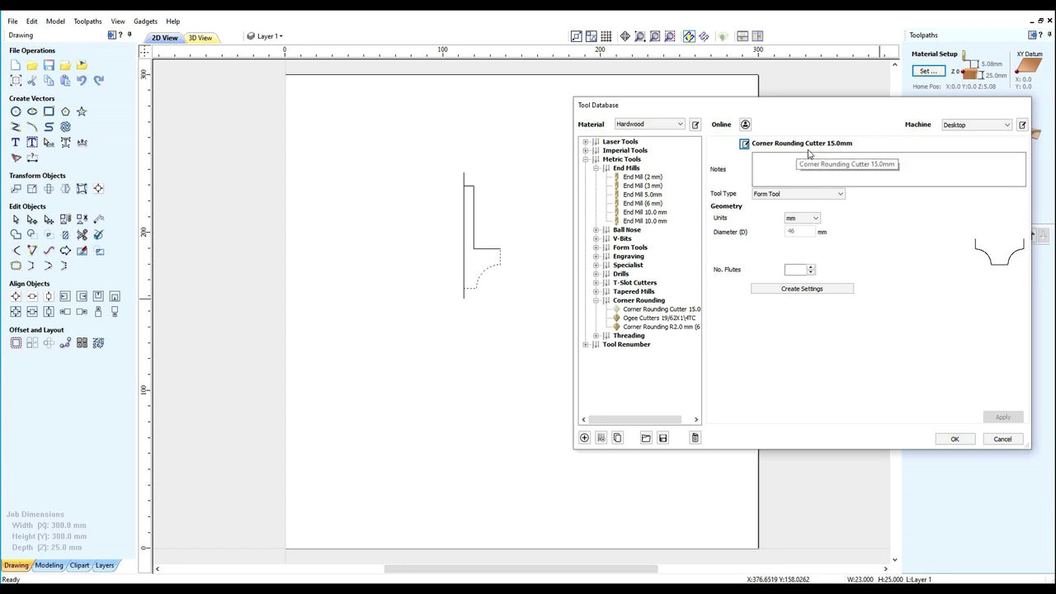
Paste the cutter notes (bearing warning, 15.0 mm depth and offset, 46.0 mm OD), tidy them, set 2 flutes.
click(767, 163)
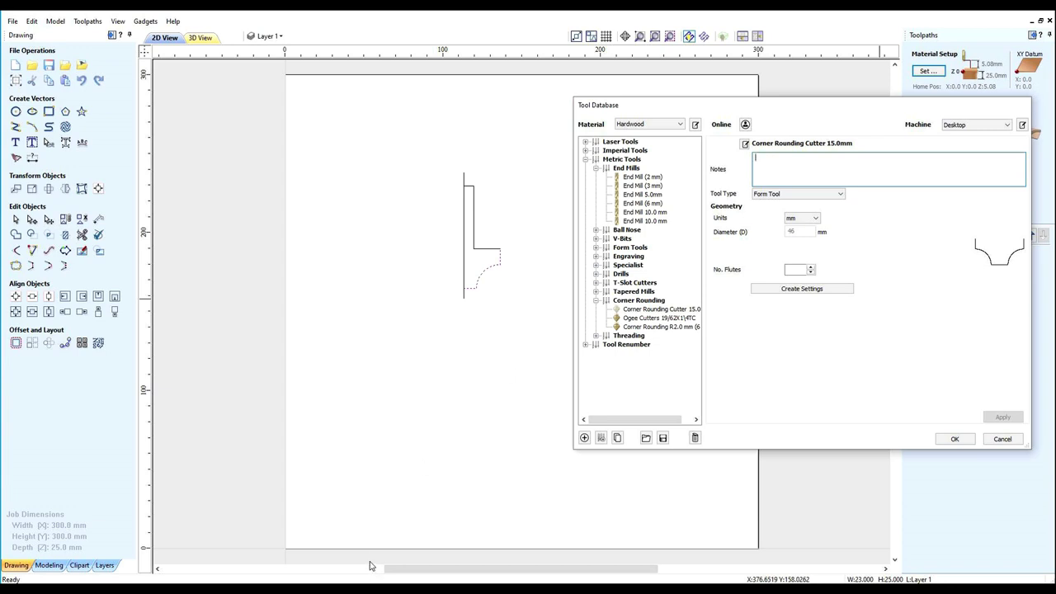
right_click(763, 159)
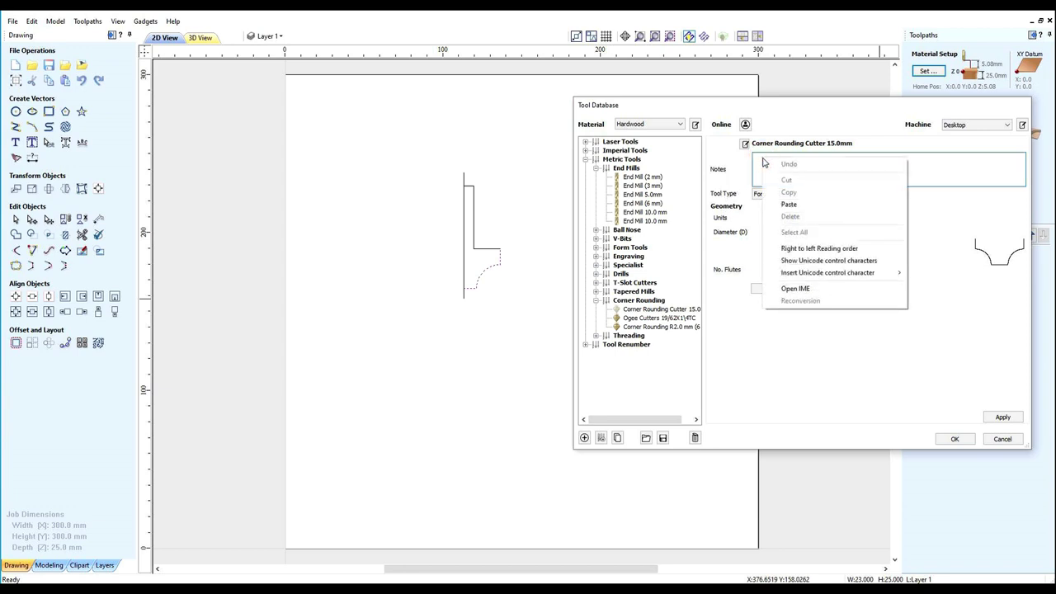
click(791, 211)
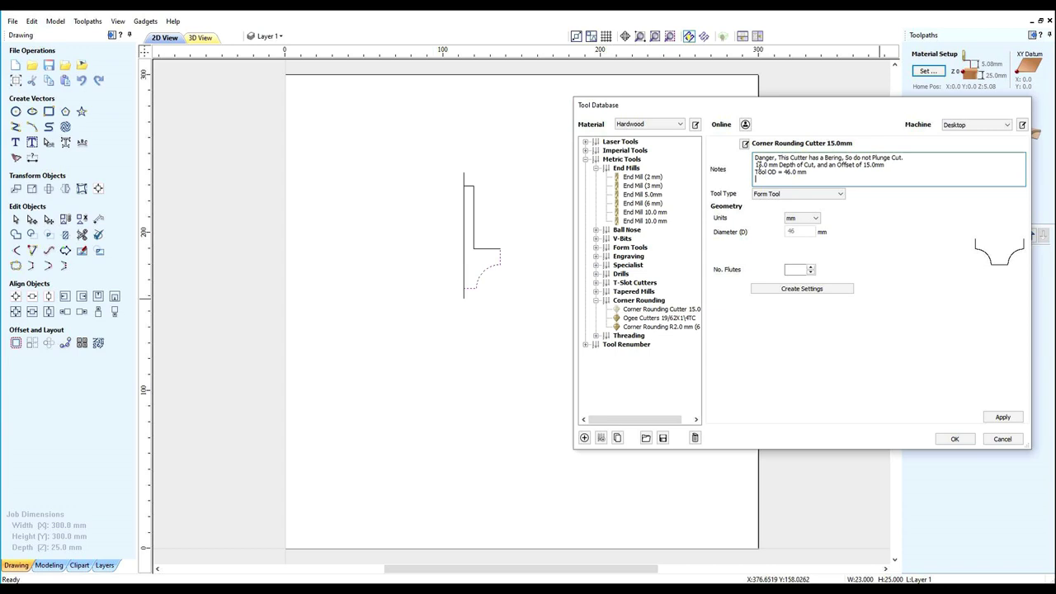
click(758, 165)
key(End)
click(814, 172)
click(811, 268)
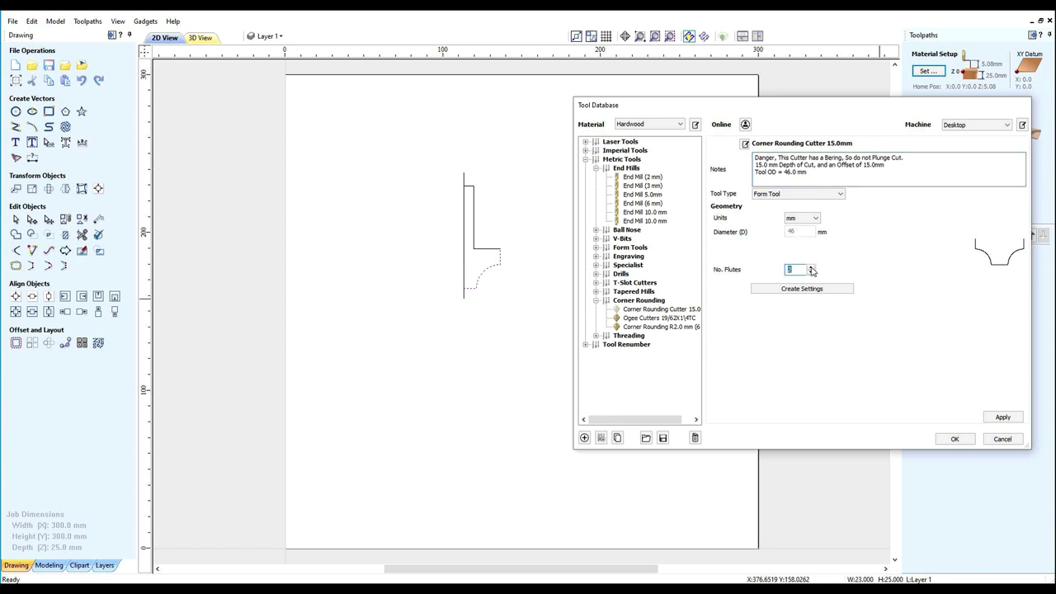
Generate the cutter's feed settings, make it tool number 5, and apply.
click(796, 289)
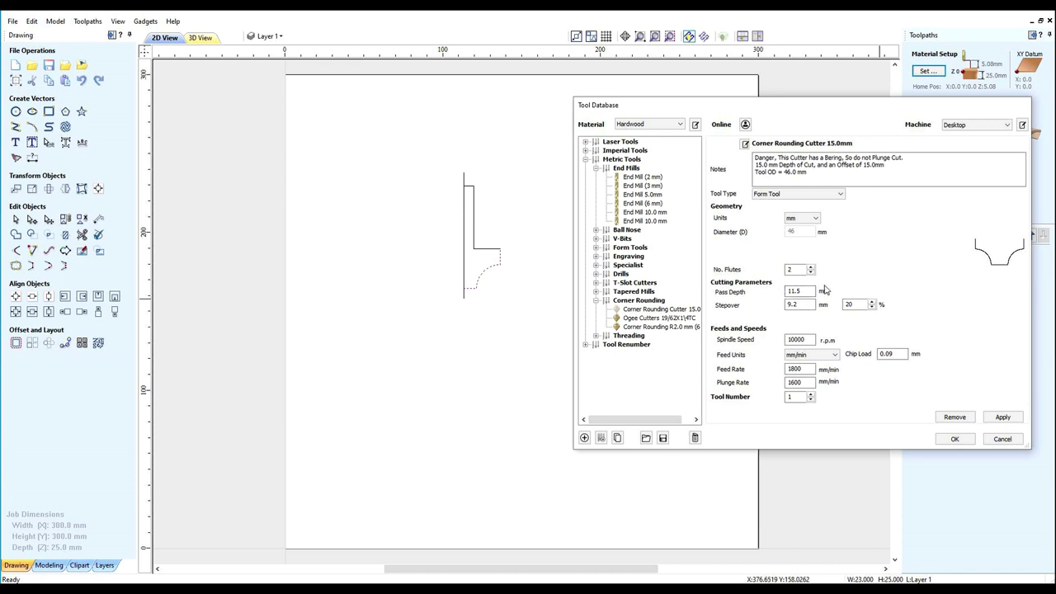
click(811, 397)
click(1002, 419)
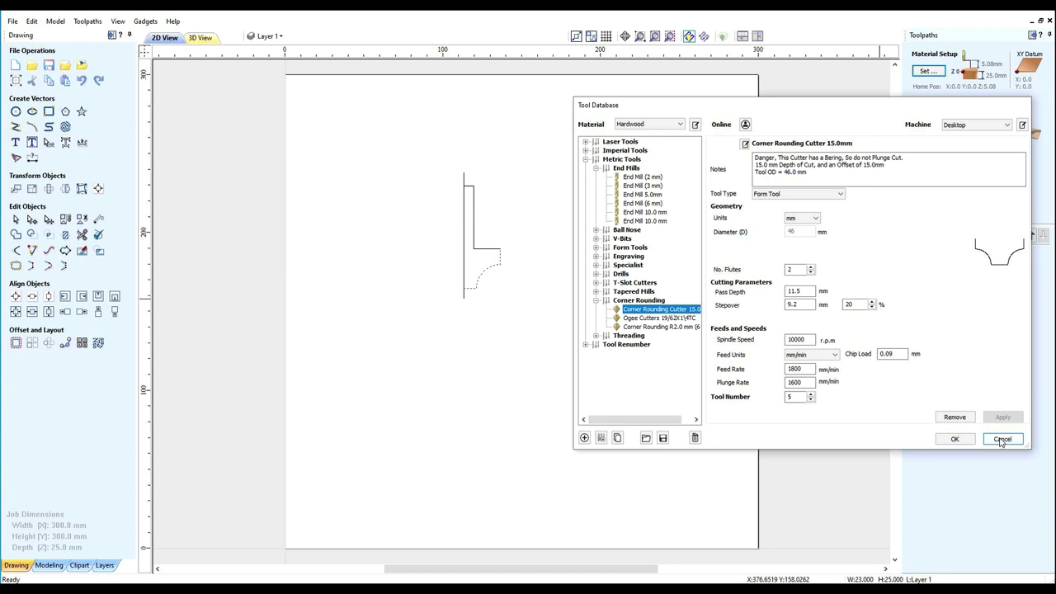
click(1002, 439)
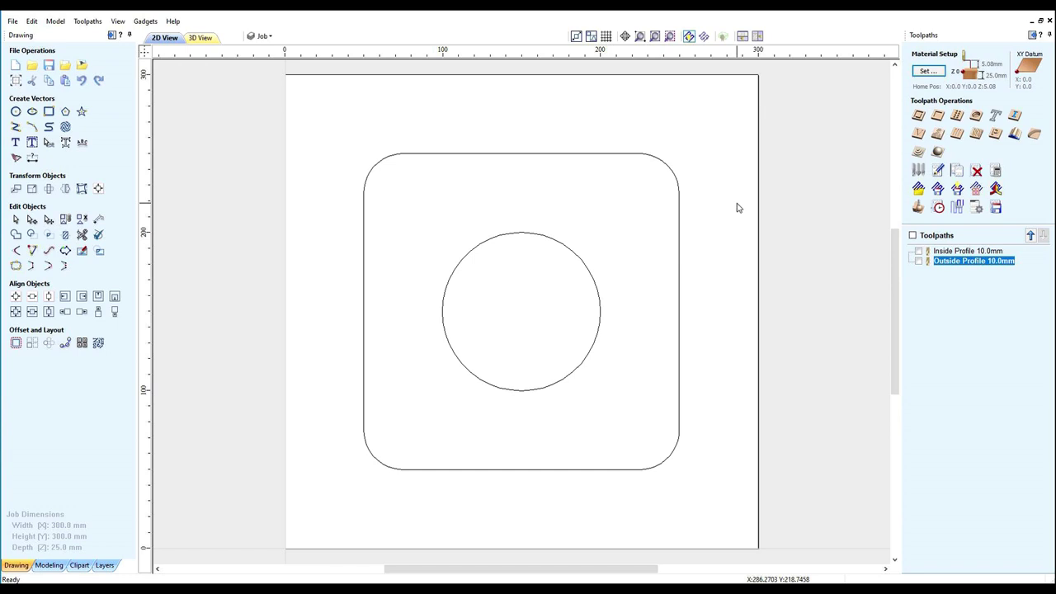
Select the centred inner circle for machining.
click(570, 253)
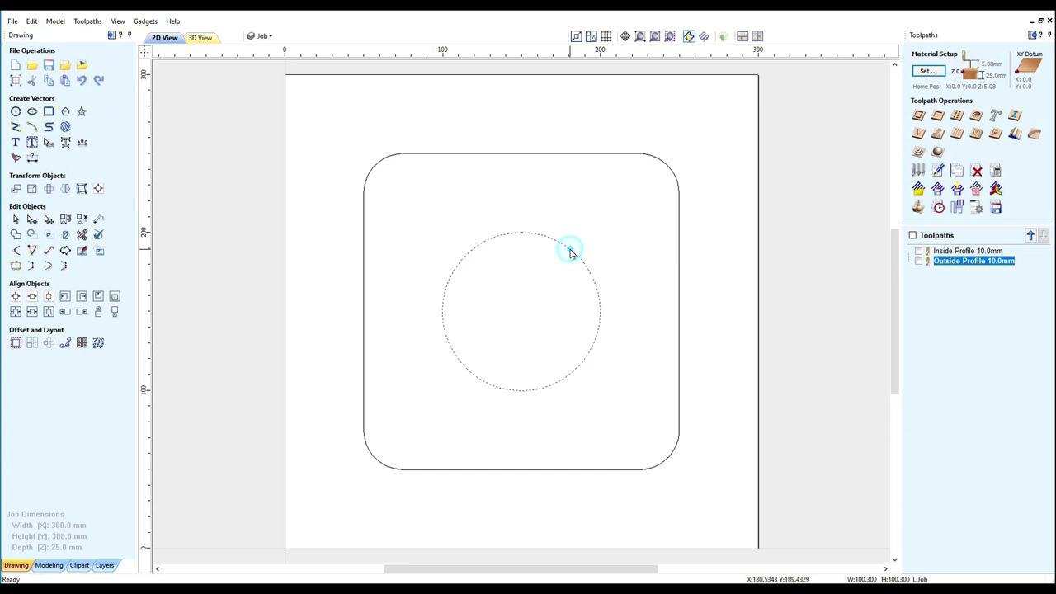
Start a profile toolpath using the Corner Rounding Cutter 15.0mm.
click(920, 116)
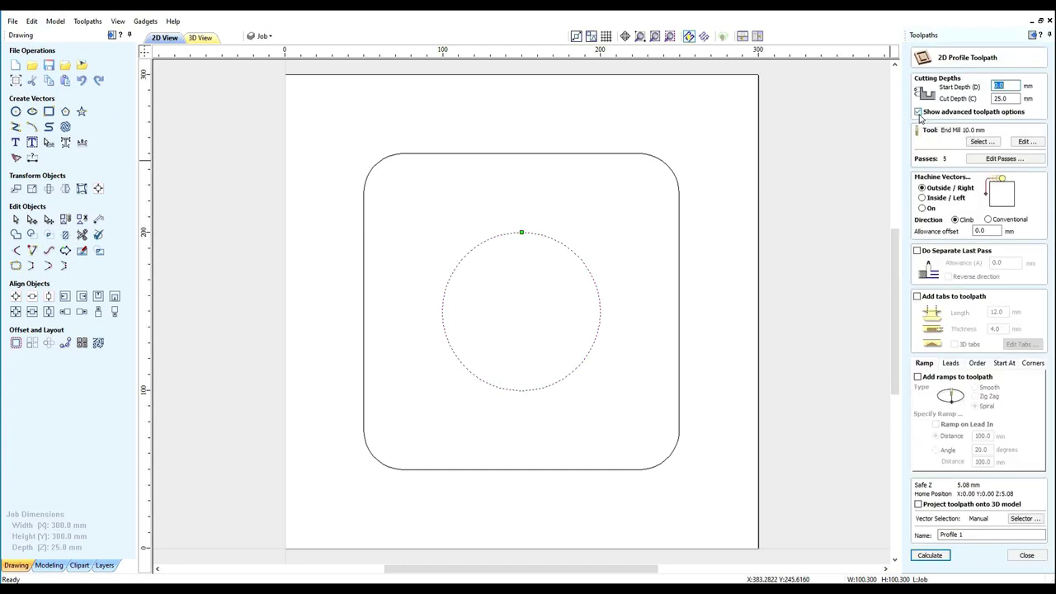
click(977, 141)
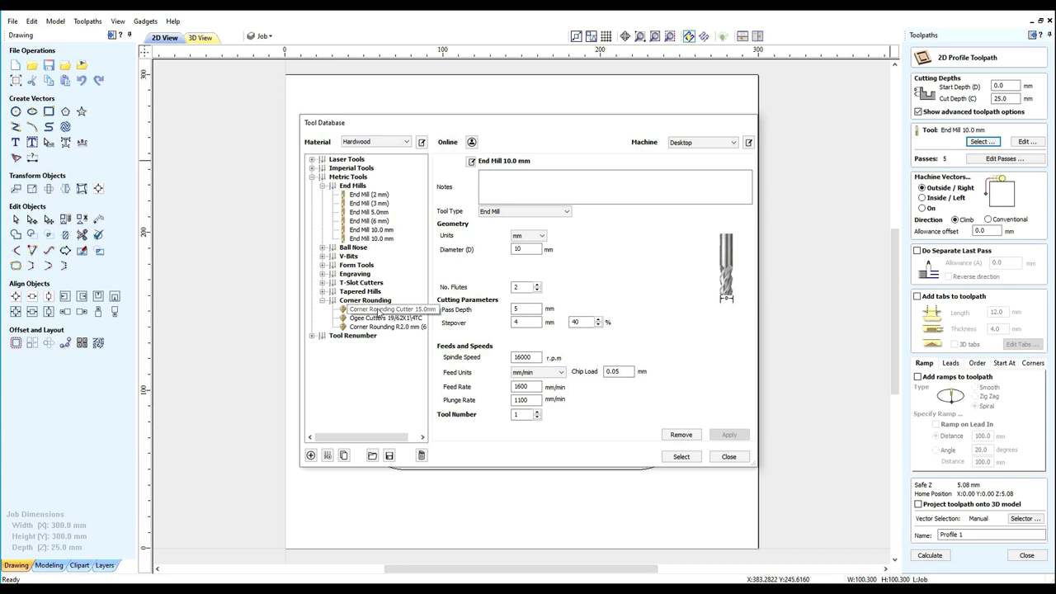
click(378, 310)
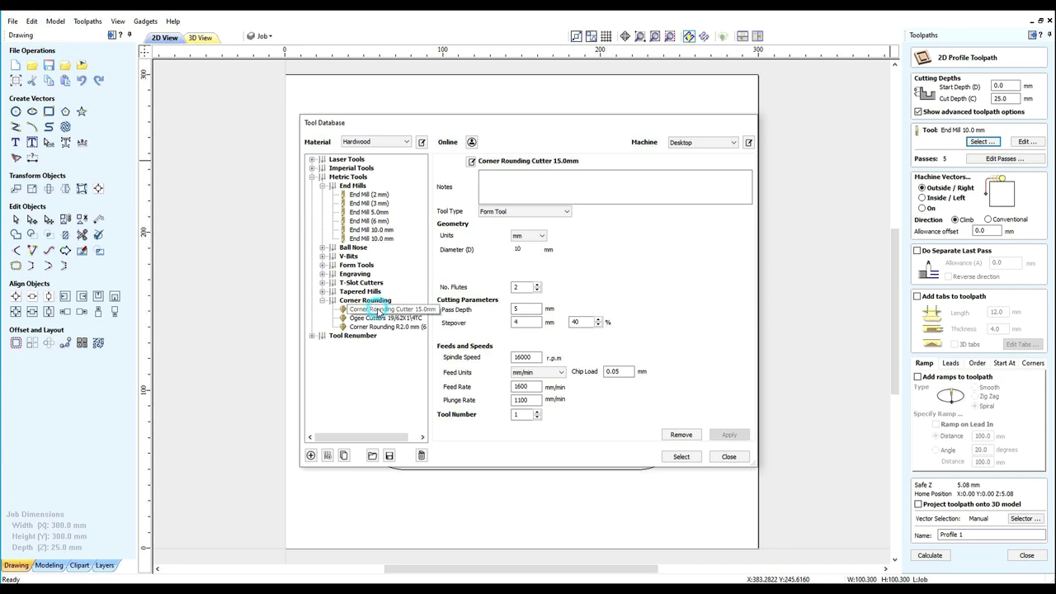
click(680, 456)
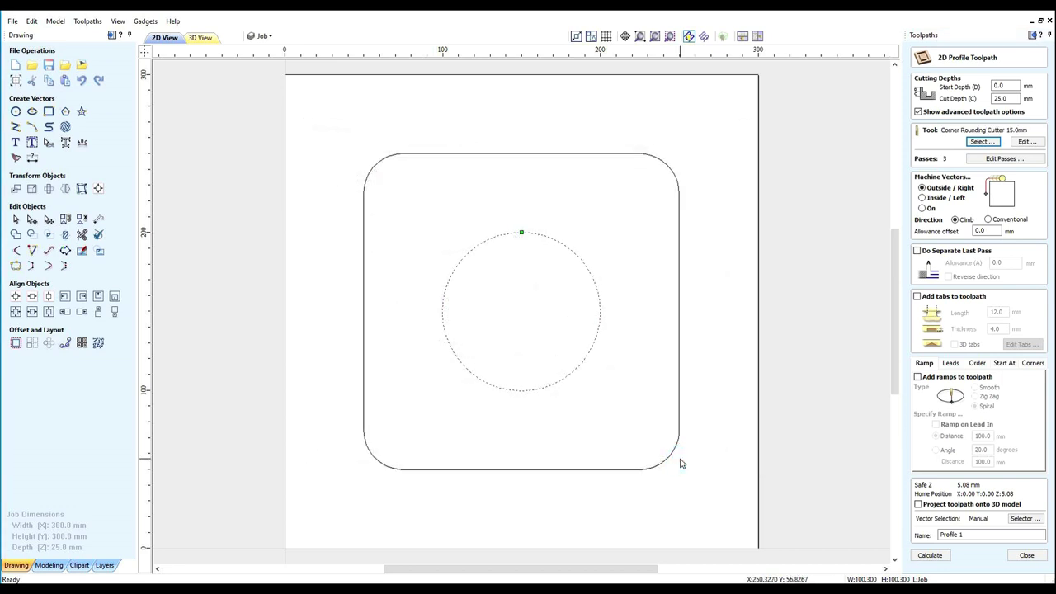
Set cut depth 15, Inside machining, allowance offset -15, and name it Inside Profile Radii.
double_click(1008, 98)
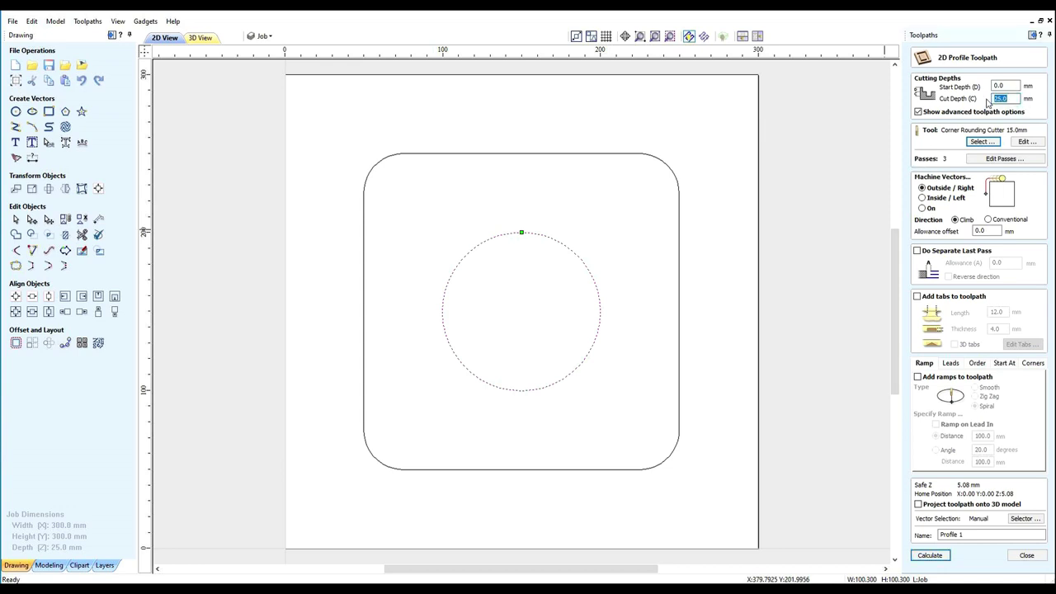
text(15)
click(923, 199)
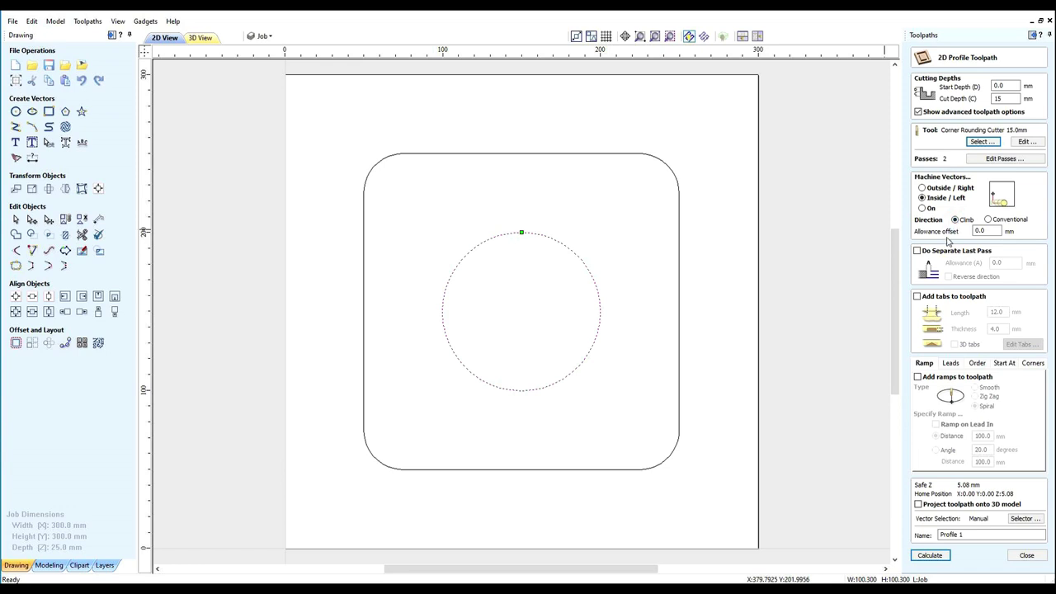
drag(989, 232, 969, 233)
text(-15)
click(961, 535)
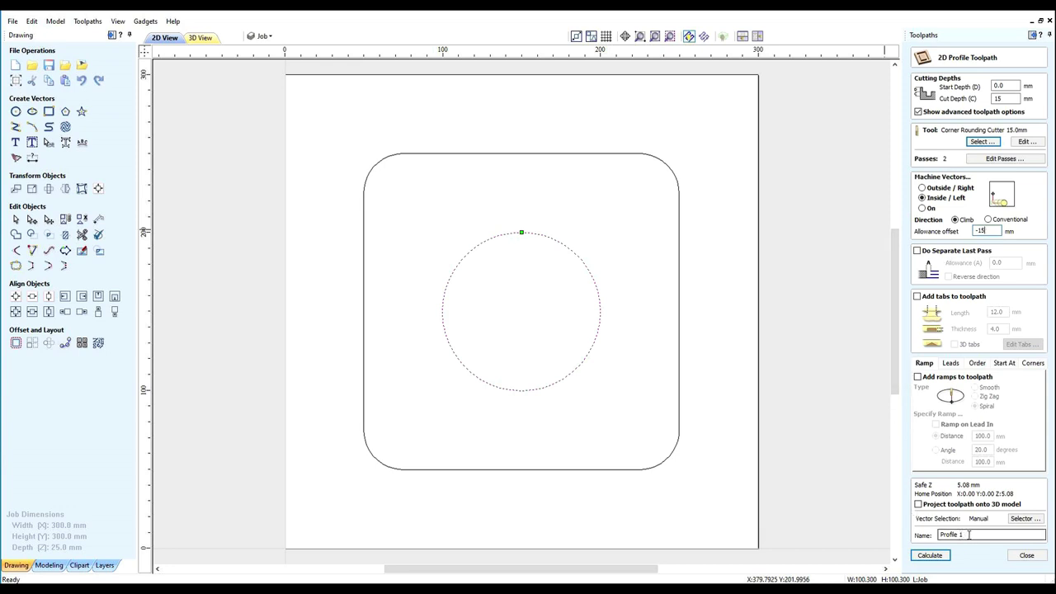
click(969, 535)
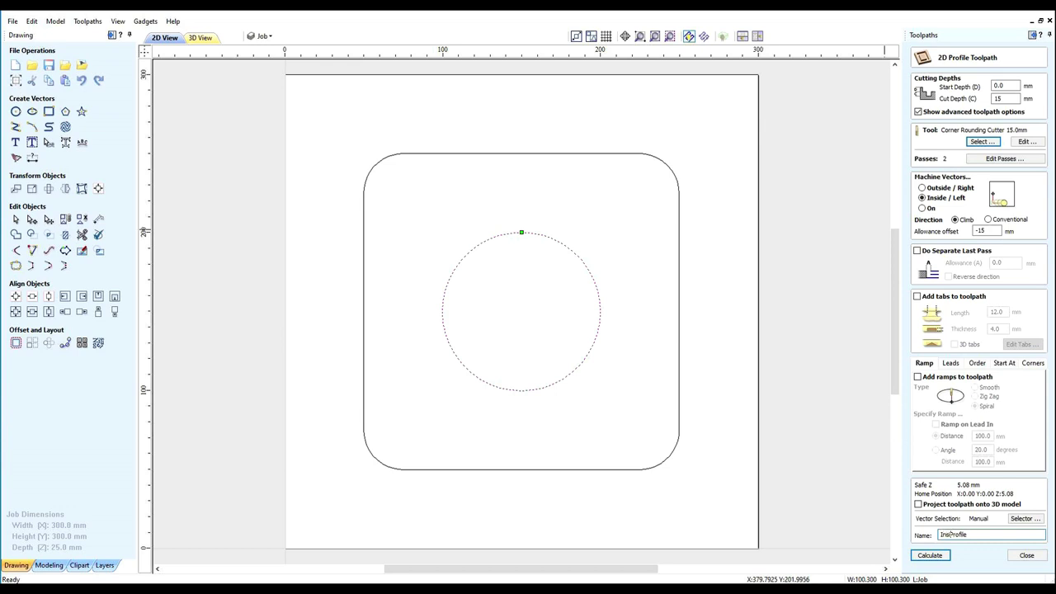
text(de)
Calculate and simulate Inside Profile Radii, inspecting the rounded hole edge from several angles.
click(934, 555)
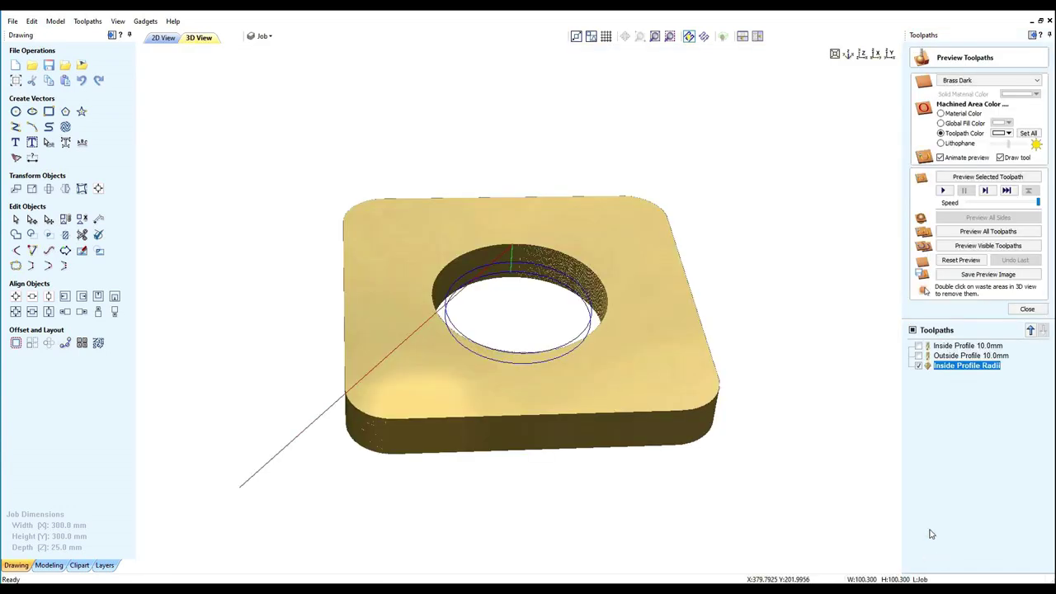
click(974, 178)
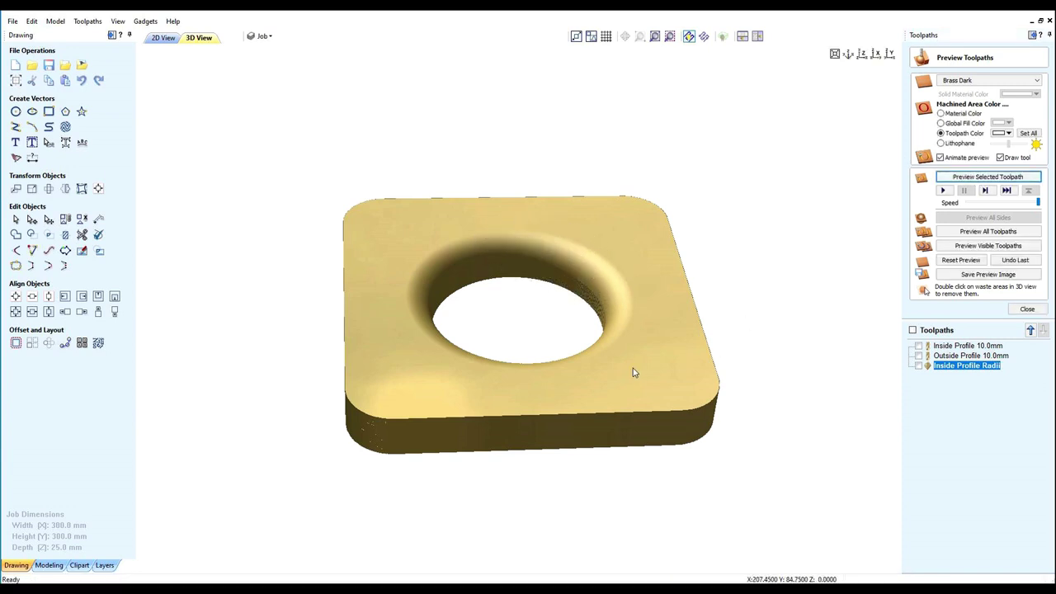
drag(649, 259, 541, 331)
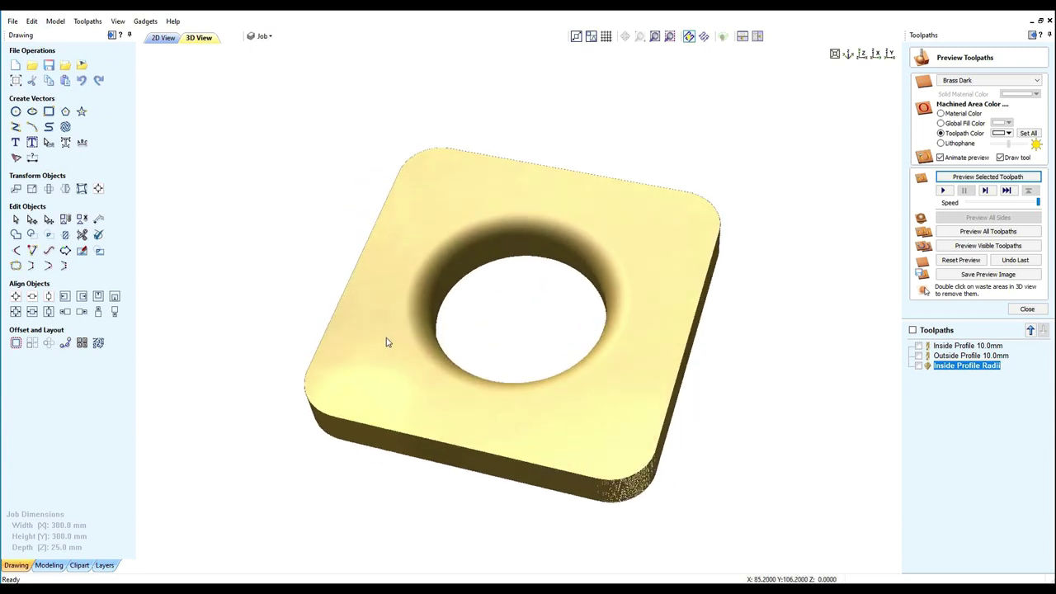
drag(387, 341, 495, 401)
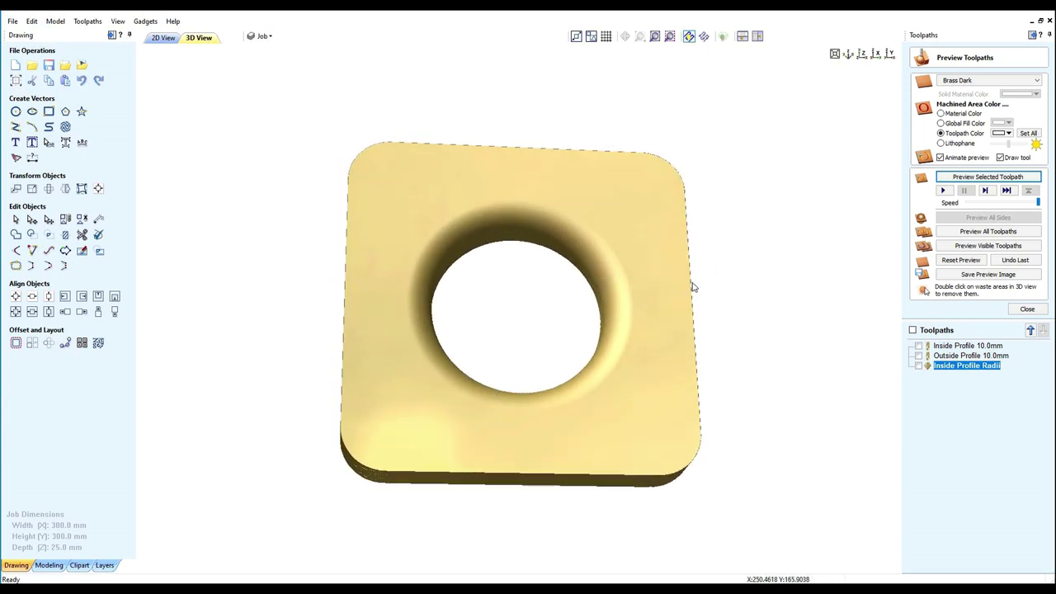
click(164, 38)
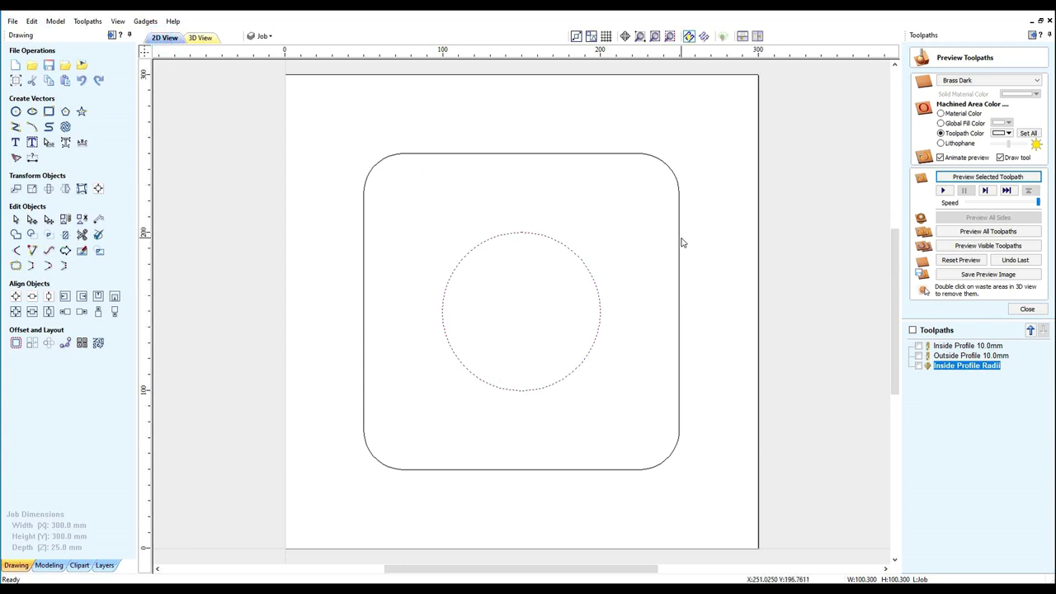
Duplicate the Inside Profile Radii toolpath.
click(958, 416)
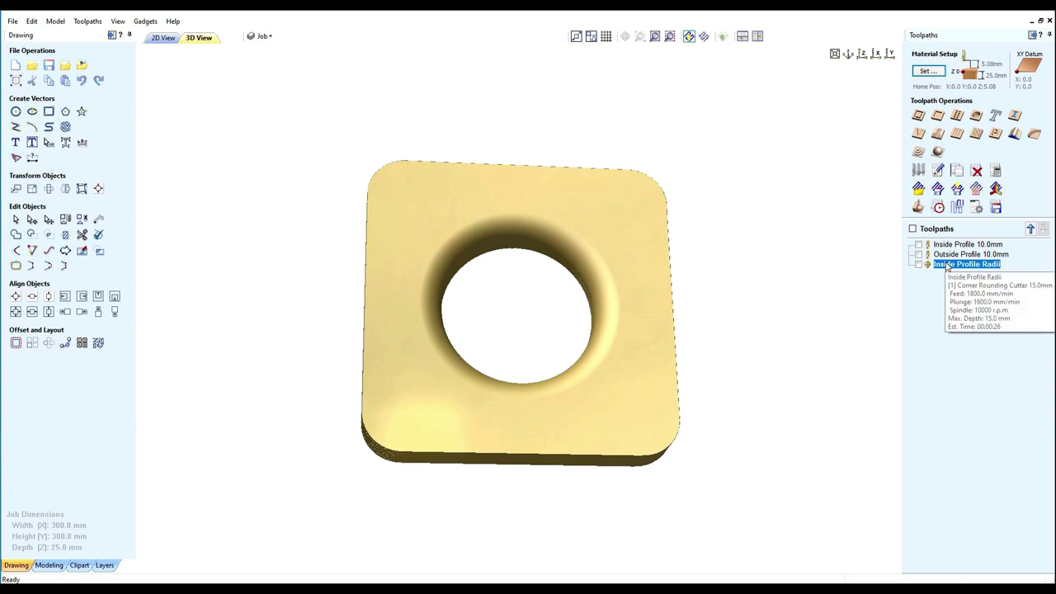
right_click(947, 267)
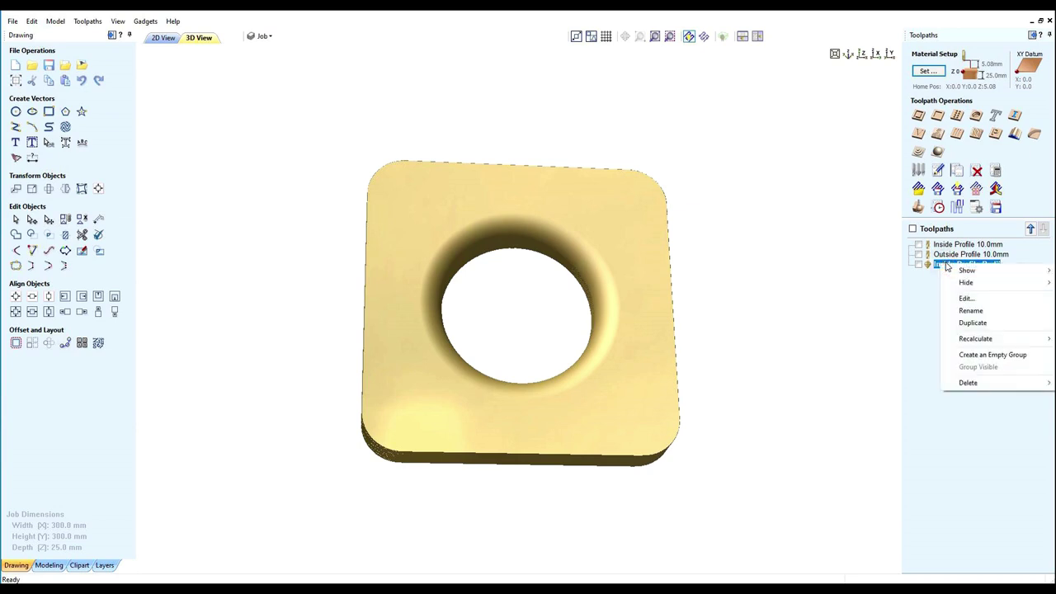
click(973, 325)
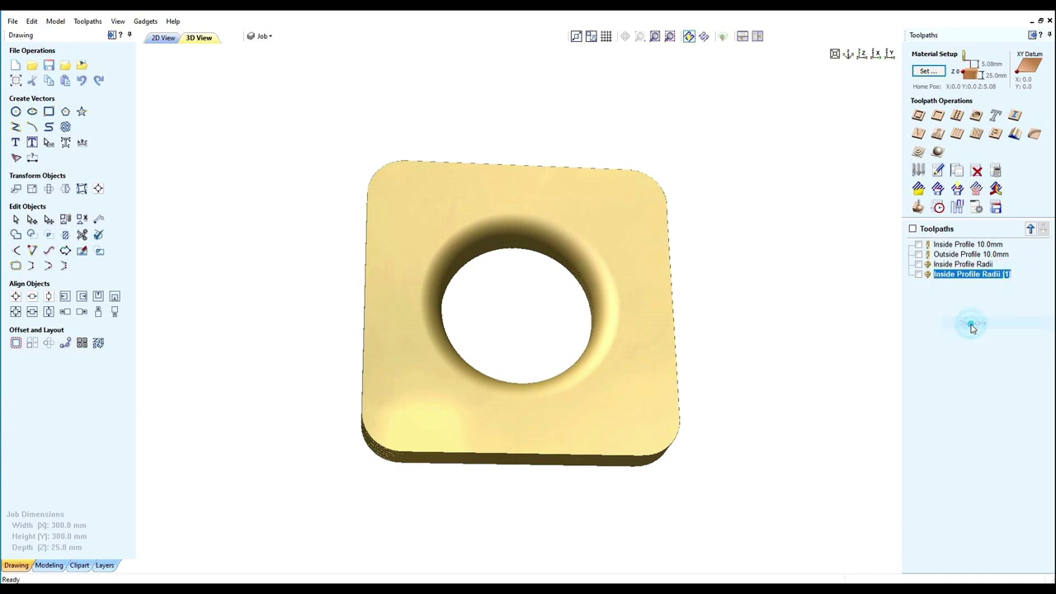
Rename the duplicated toolpath to Outside Profile Radii.
right_click(945, 277)
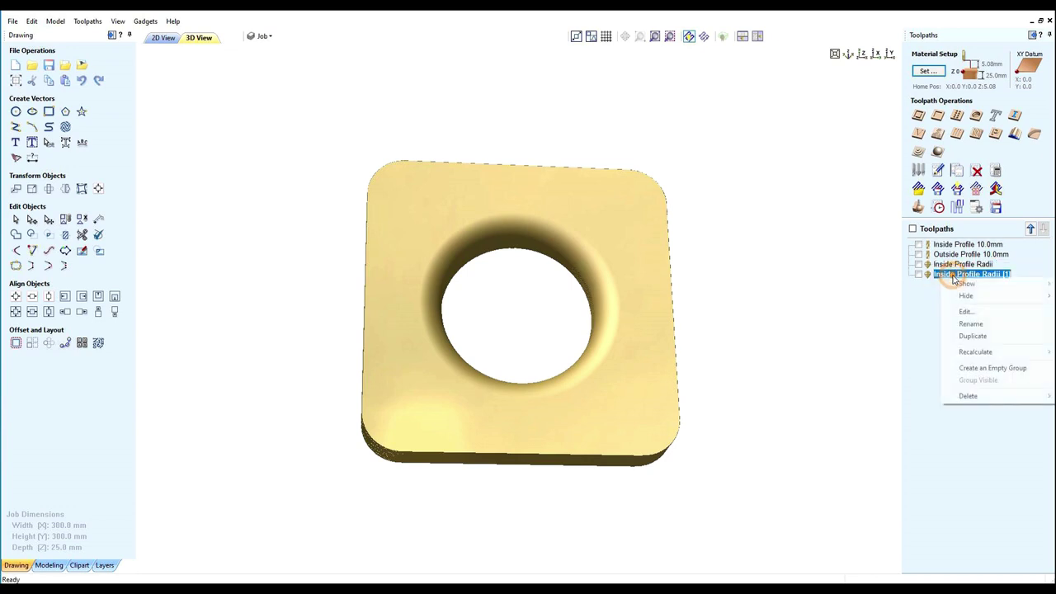
click(969, 325)
click(1016, 275)
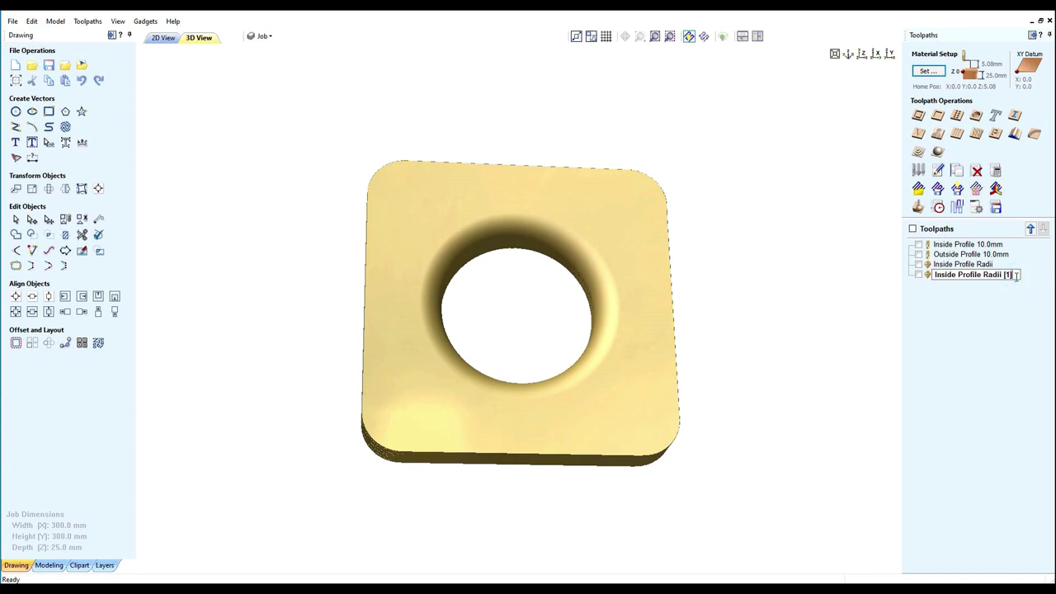
key(BackSpace)
key(BackSpace)
key(BackSpace)
key(Delete)
key(Delete)
text(Out)
key(Return)
Switch Outside Profile Radii to cut outside the rounded square and recalculate it.
double_click(957, 274)
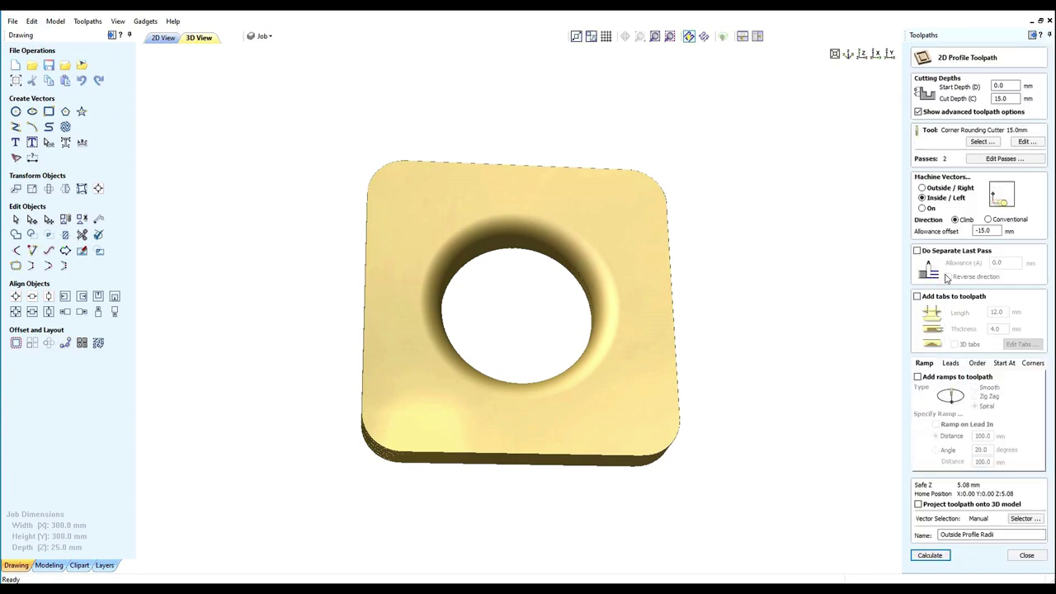
click(164, 37)
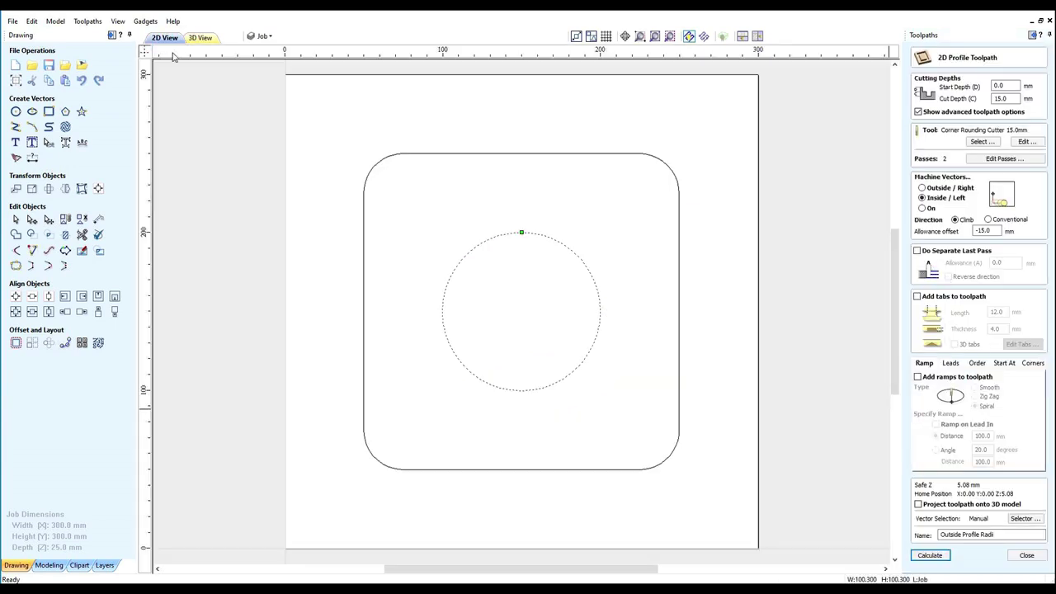
click(679, 239)
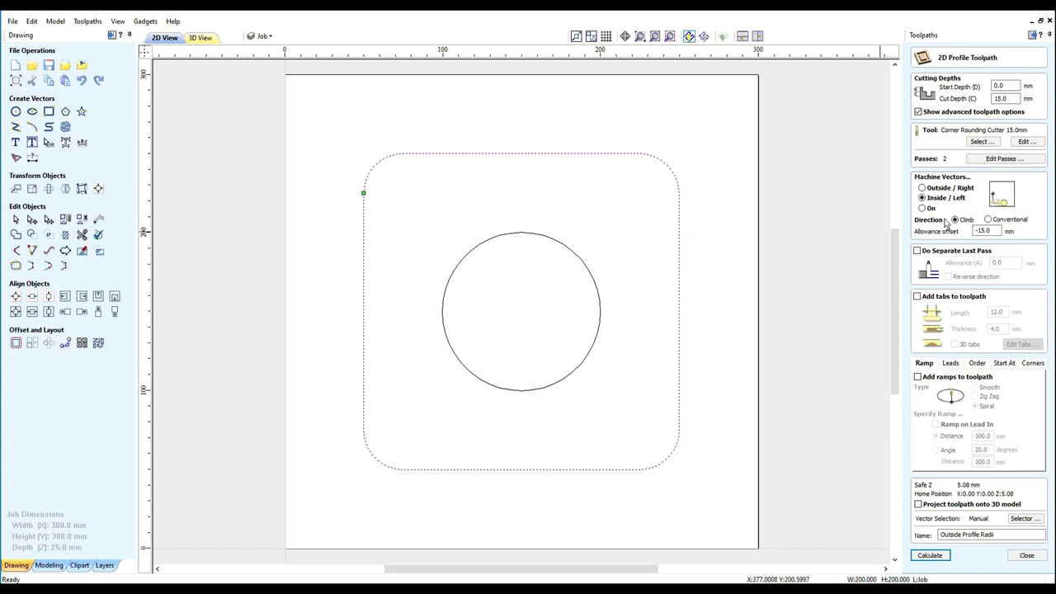
click(922, 188)
click(930, 556)
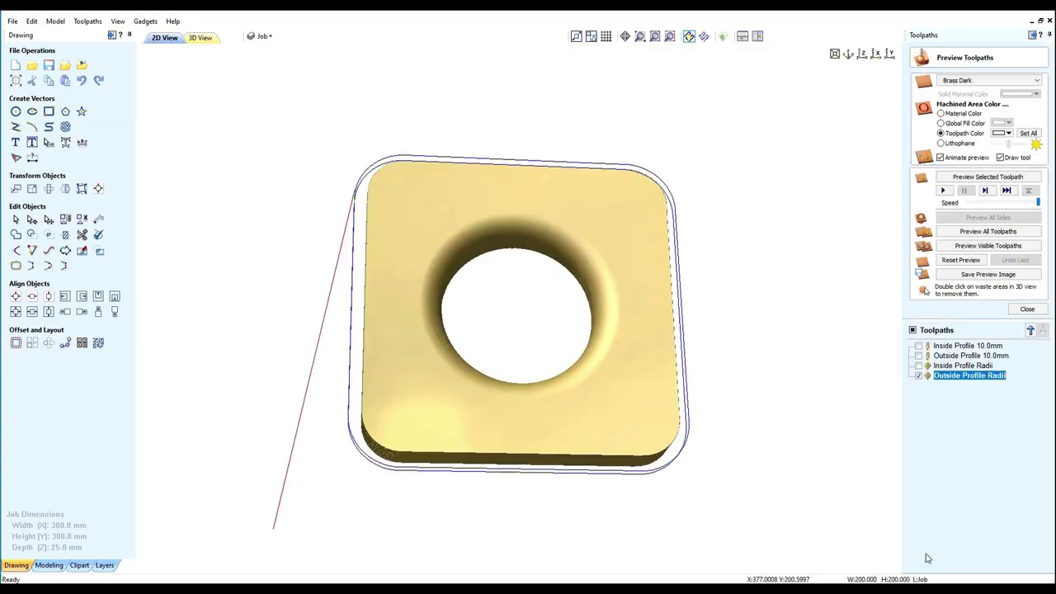
Preview the Outside Profile Radii toolpath and orbit the 3D view to inspect the rounded outer top edge.
click(974, 179)
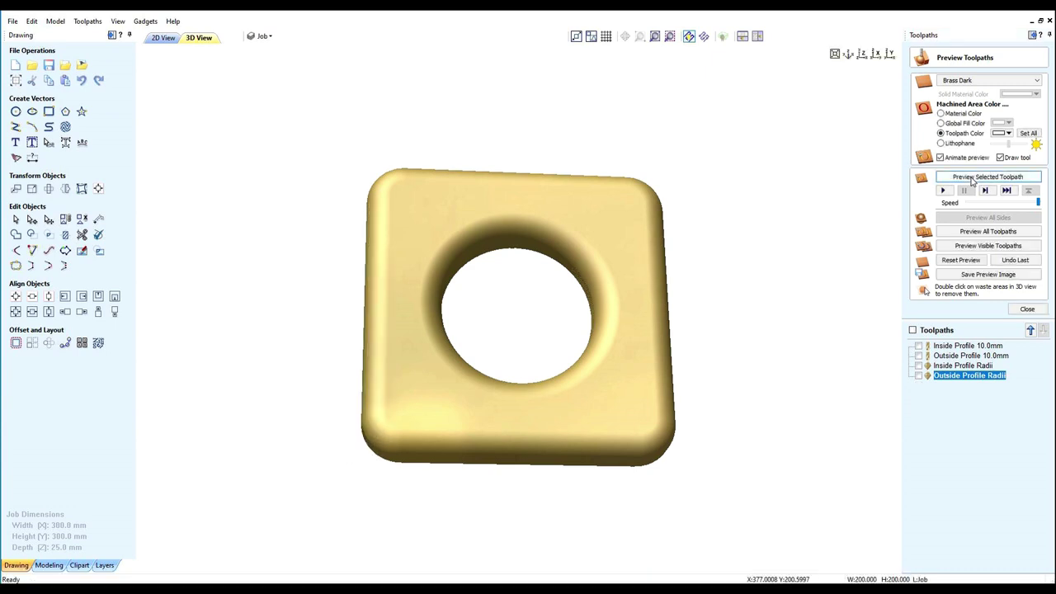
drag(506, 412, 384, 330)
drag(634, 407, 602, 439)
drag(464, 371, 544, 388)
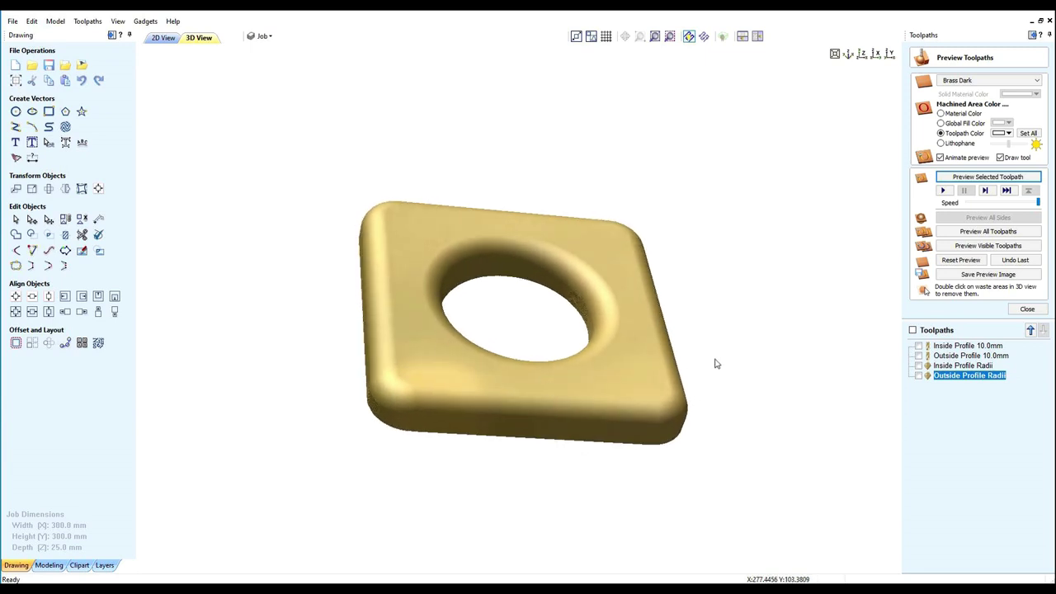
drag(548, 316, 525, 344)
drag(650, 393, 636, 328)
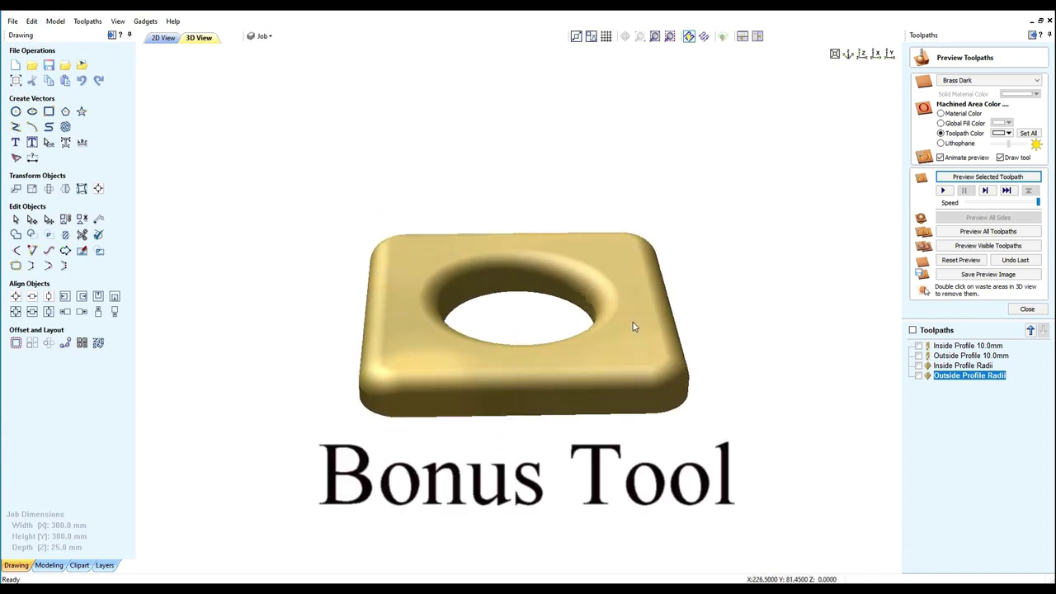
click(944, 428)
click(568, 391)
drag(567, 378, 565, 353)
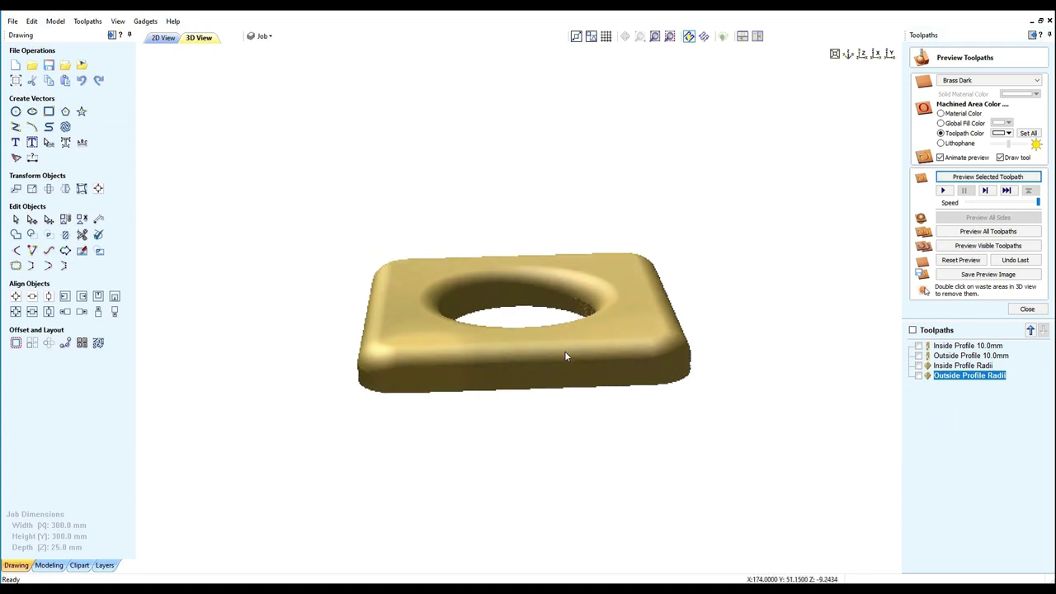
Duplicate Outside Profile Radii, rename the copy 'Outside Profile Radii Steep', and open its profile settings.
right_click(945, 380)
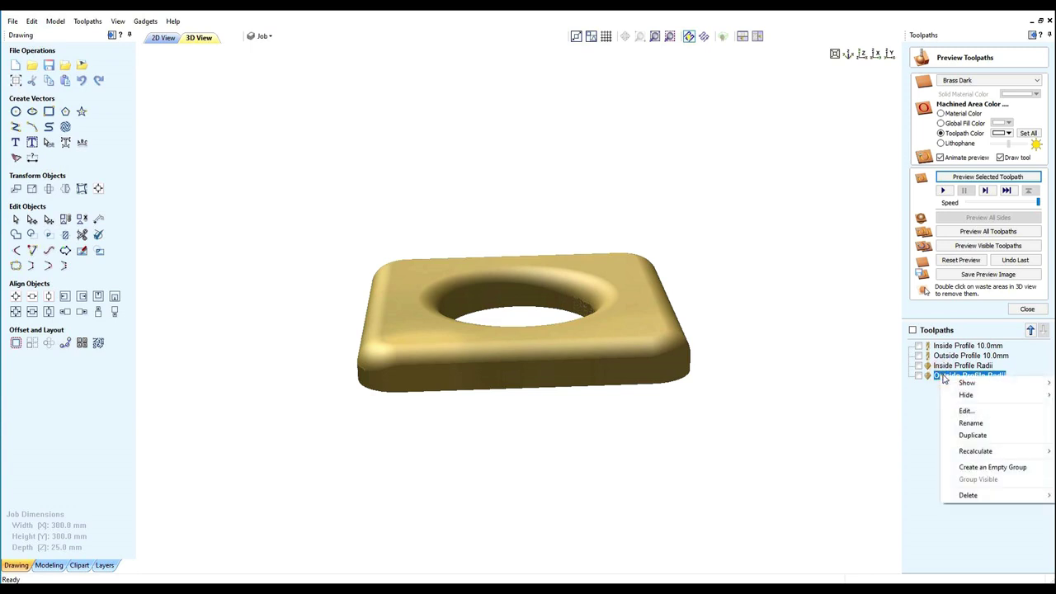
click(973, 434)
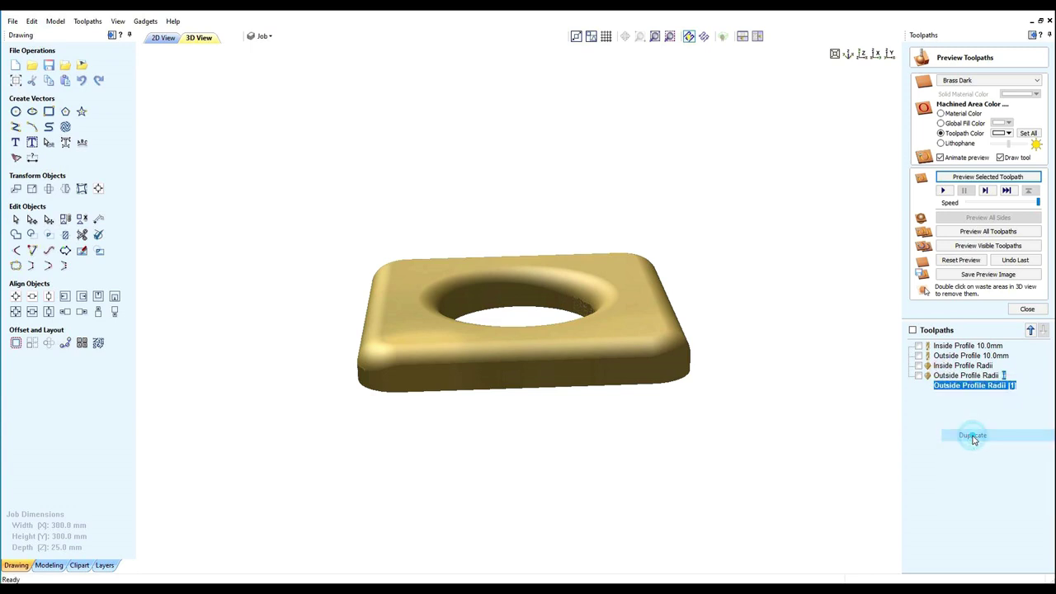
right_click(943, 385)
click(965, 432)
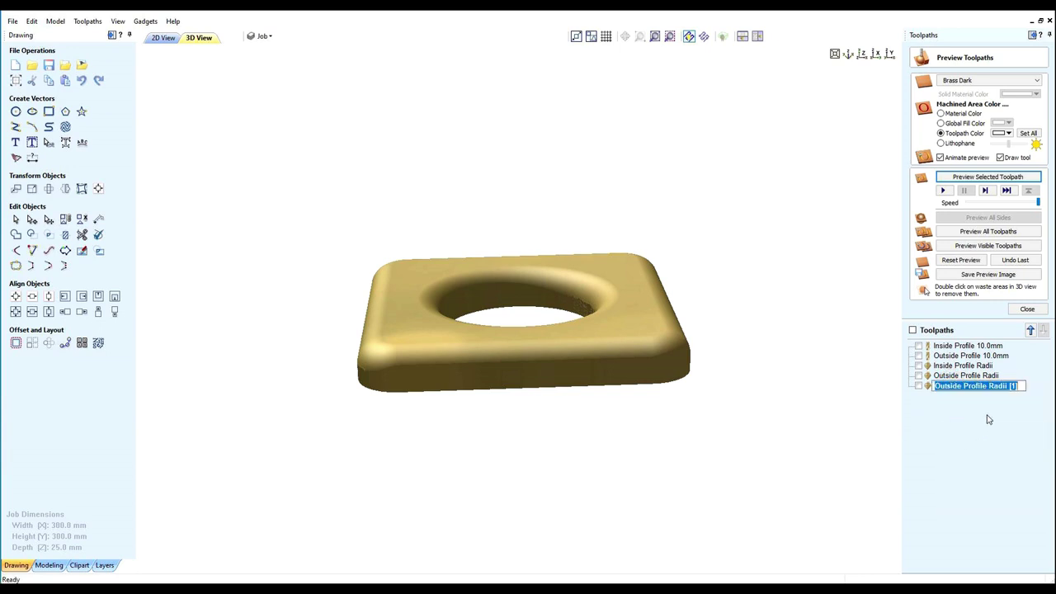
click(1022, 385)
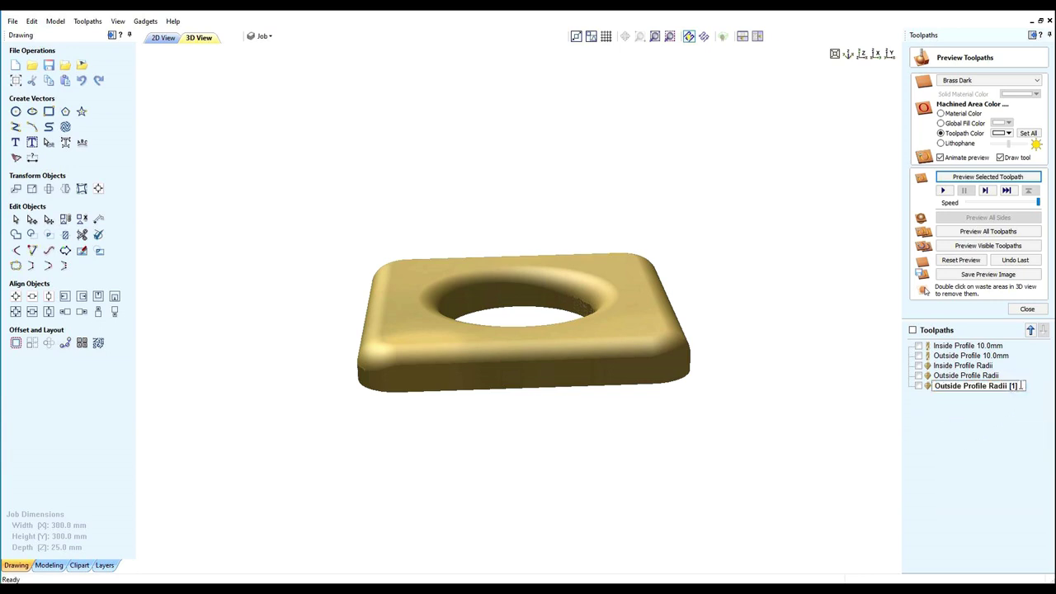
key(BackSpace)
key(BackSpace)
key(BackSpace)
key(Return)
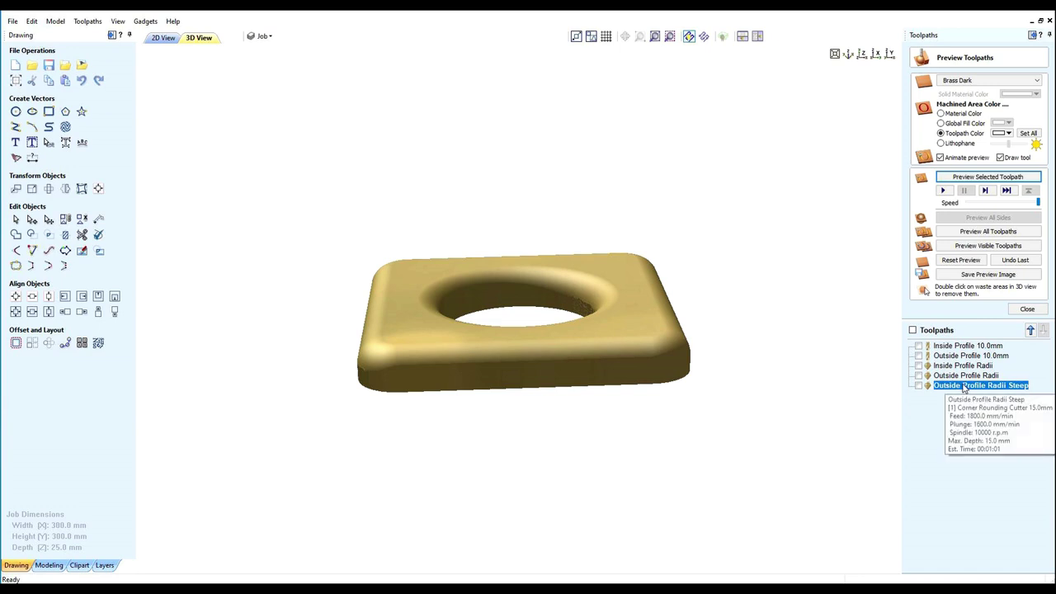
double_click(962, 386)
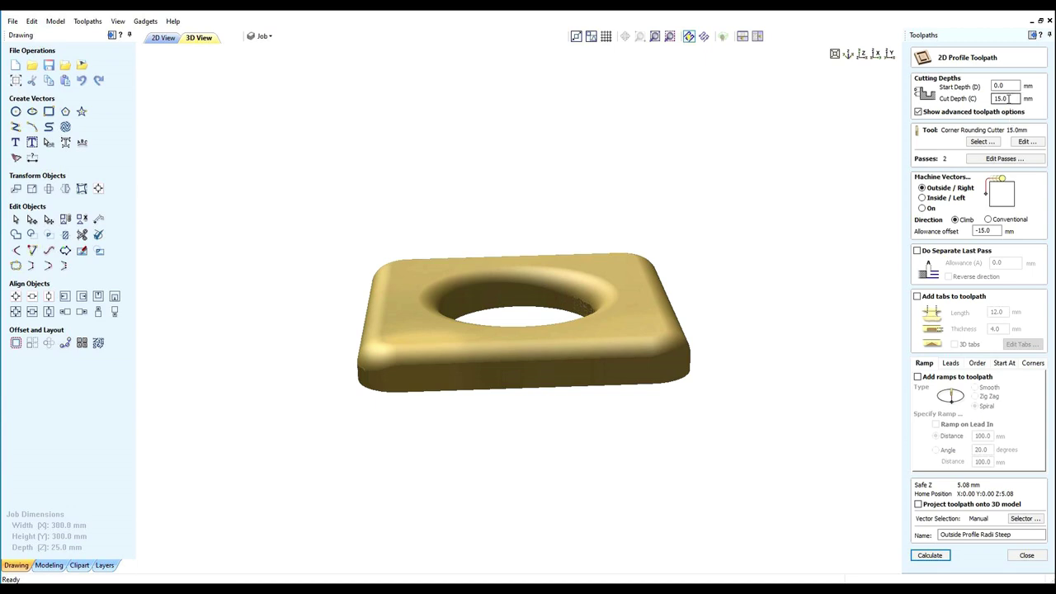
Change the Steep toolpath's cut depth from 15.0 to 16.0 mm, recalculate, and preview the new step.
double_click(1008, 98)
click(931, 555)
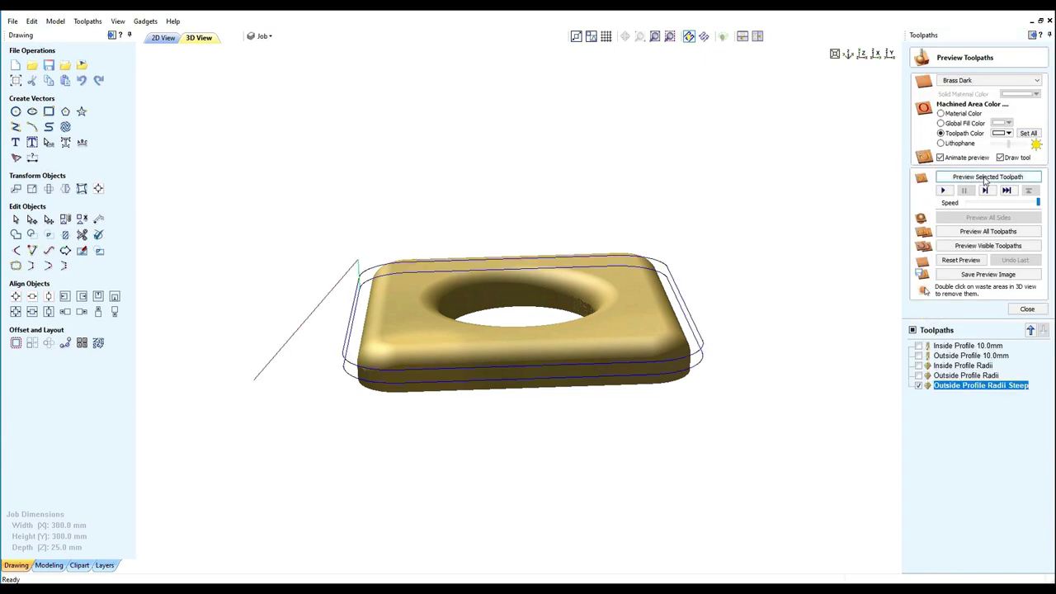
click(982, 177)
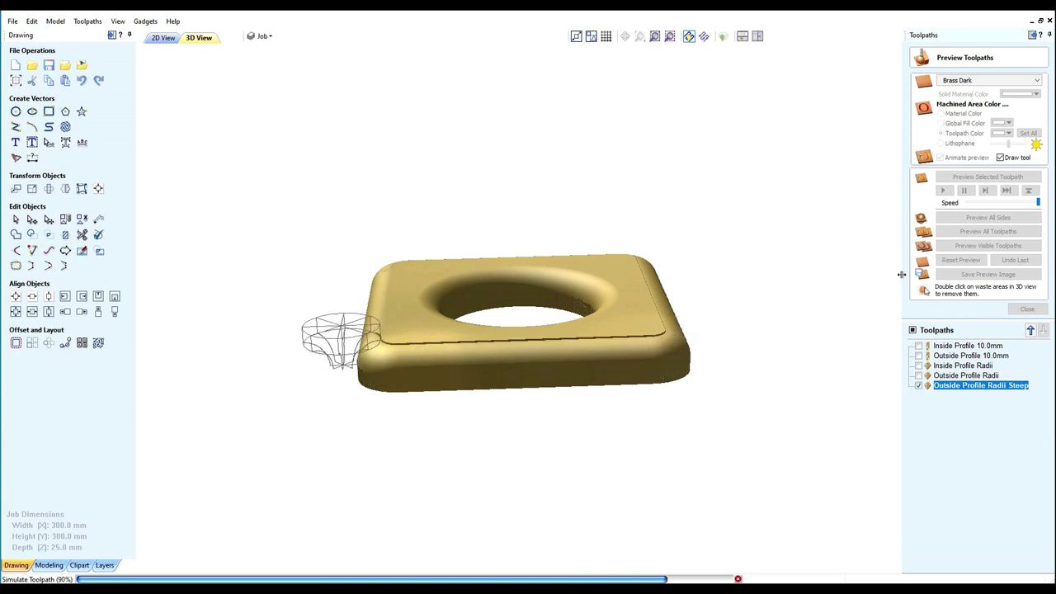
drag(662, 335, 631, 307)
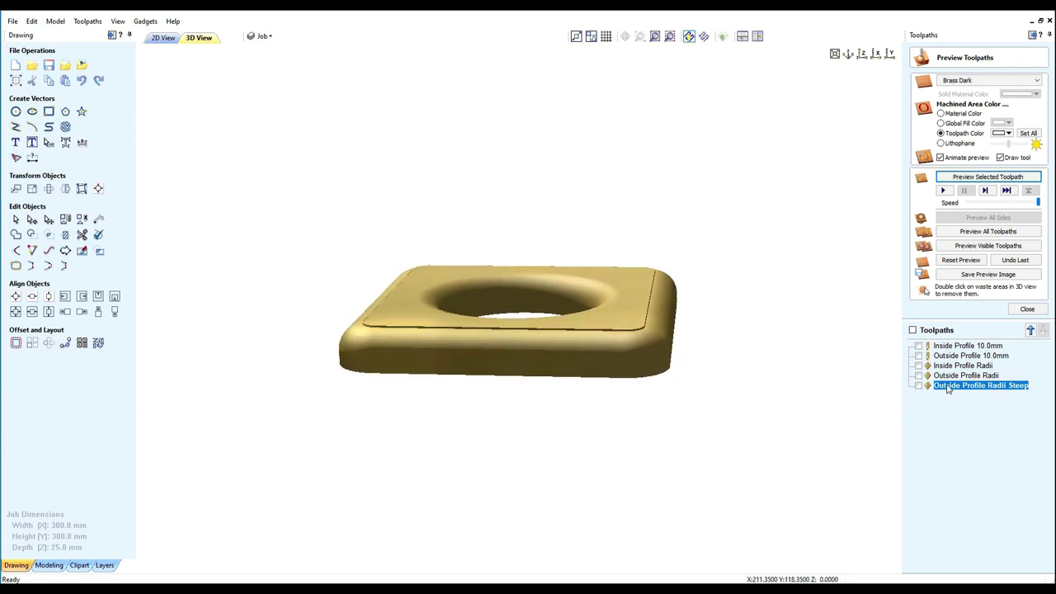
Deepen the Steep toolpath's cut to 18.0 mm, recalculate, and preview the wider ledge around the plate.
double_click(973, 386)
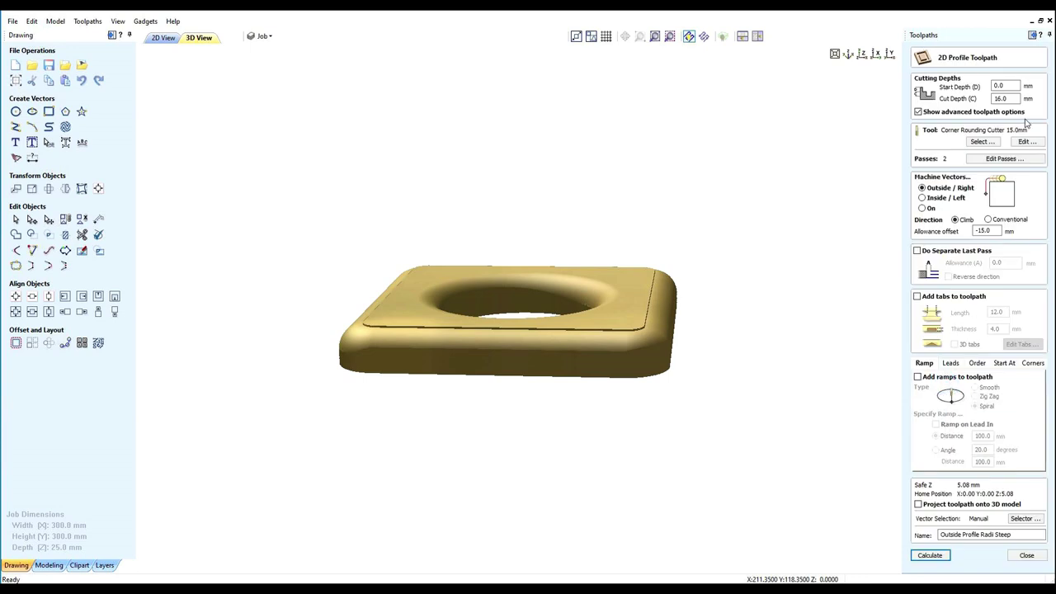
drag(1007, 98, 986, 98)
click(1025, 142)
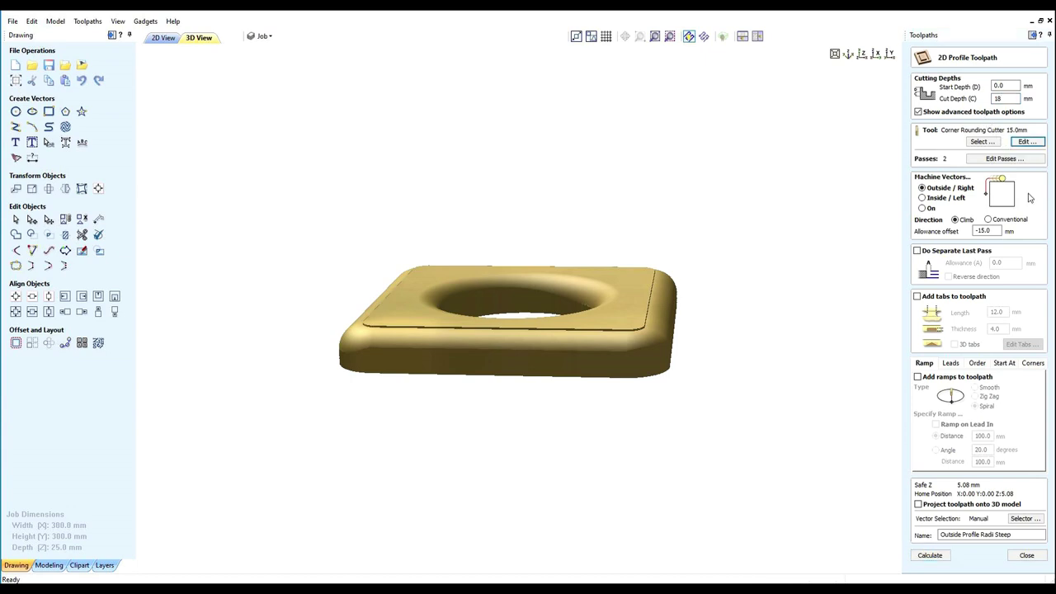
click(928, 555)
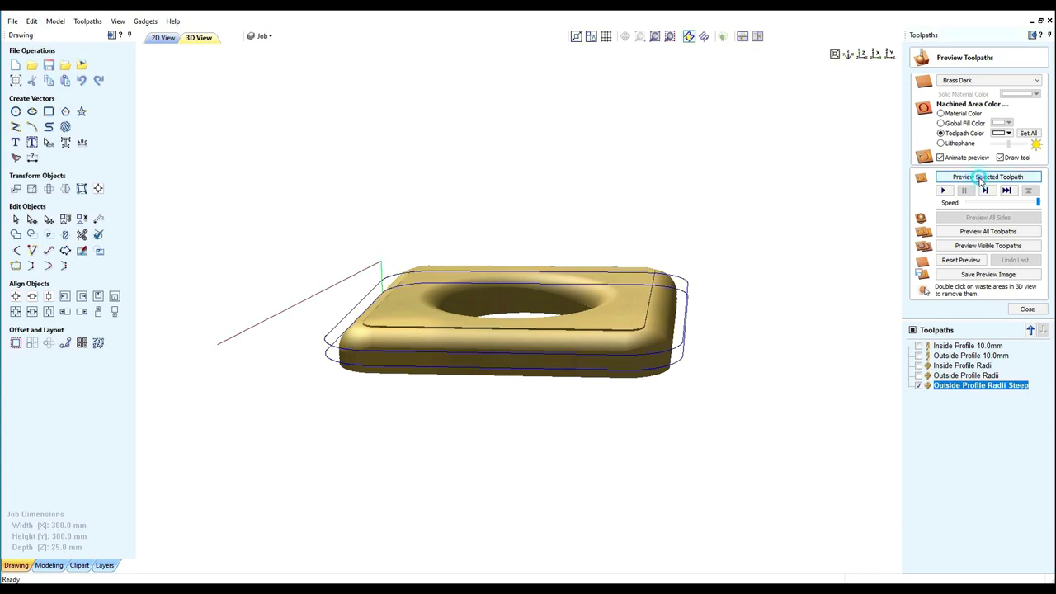
click(982, 178)
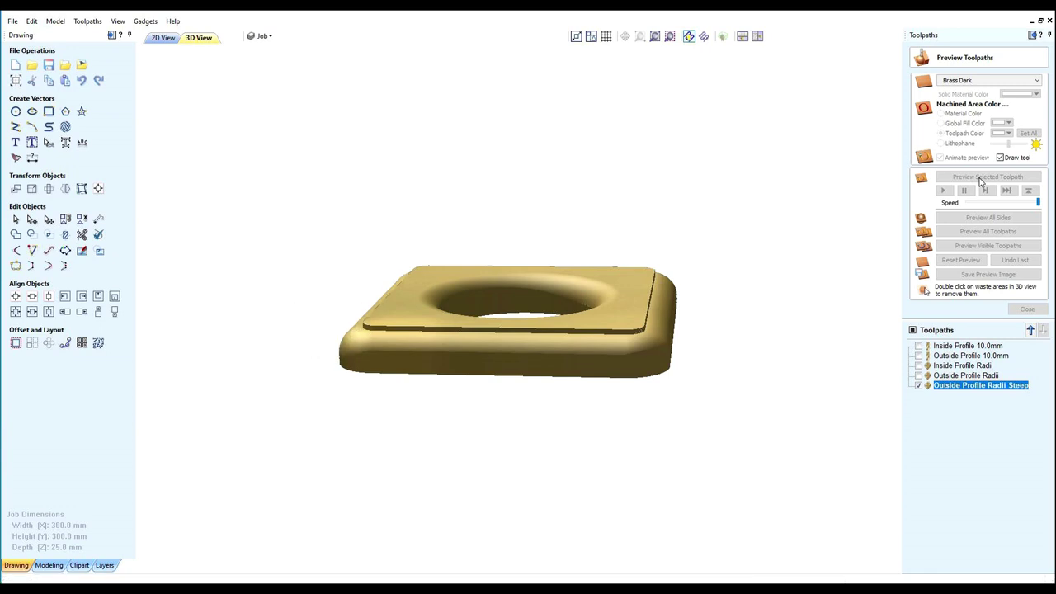
drag(615, 315, 633, 382)
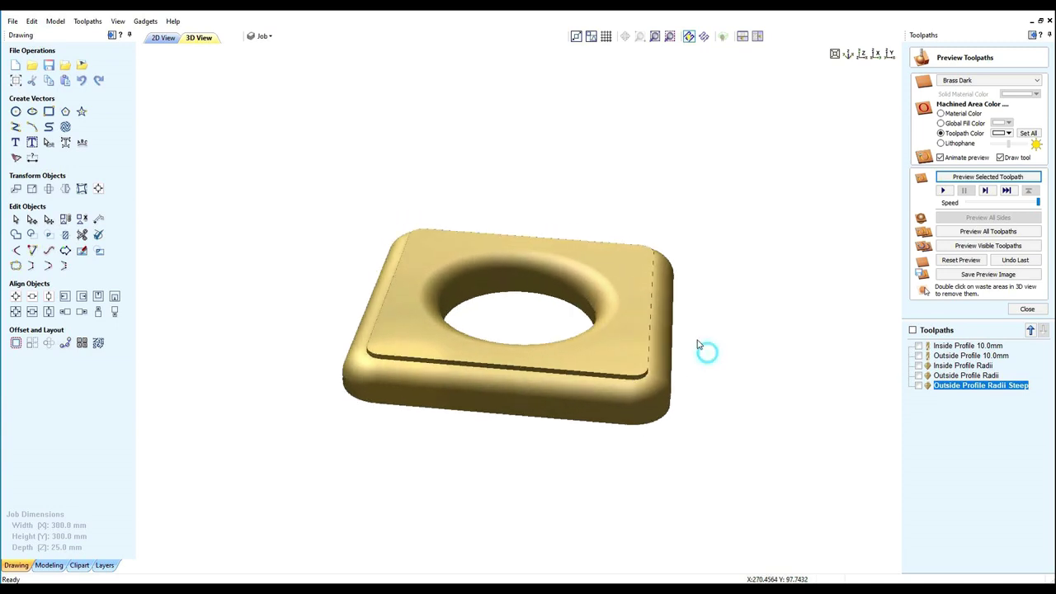
mouse_move(704, 349)
mouse_down()
mouse_move(686, 328)
mouse_move(707, 366)
mouse_up()
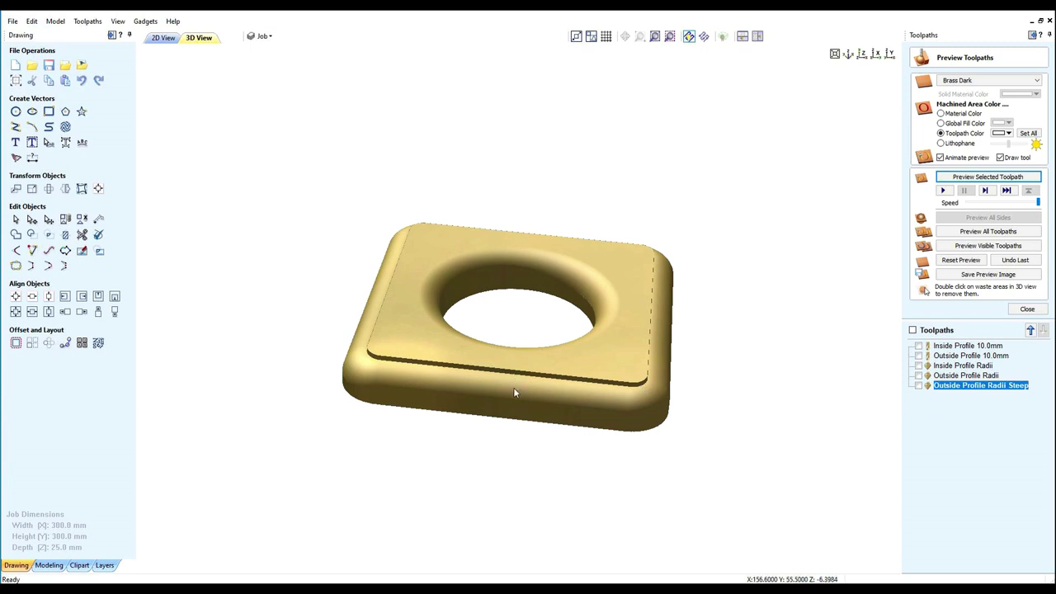
double_click(959, 386)
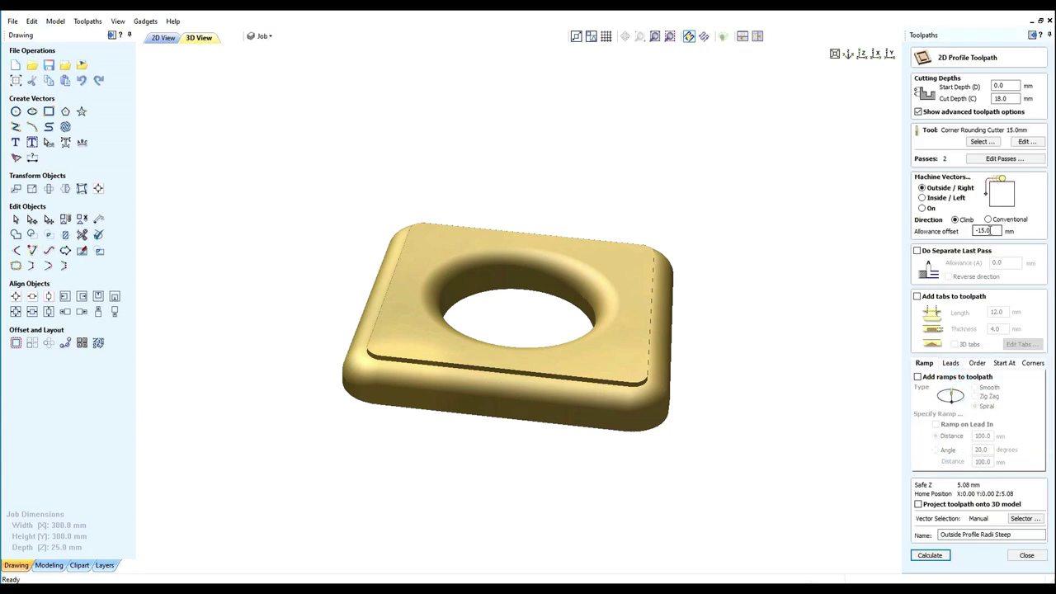
Change the Steep toolpath's allowance offset from -15.0 to -18.0, recalculate, and preview the narrow base step.
double_click(984, 231)
click(930, 555)
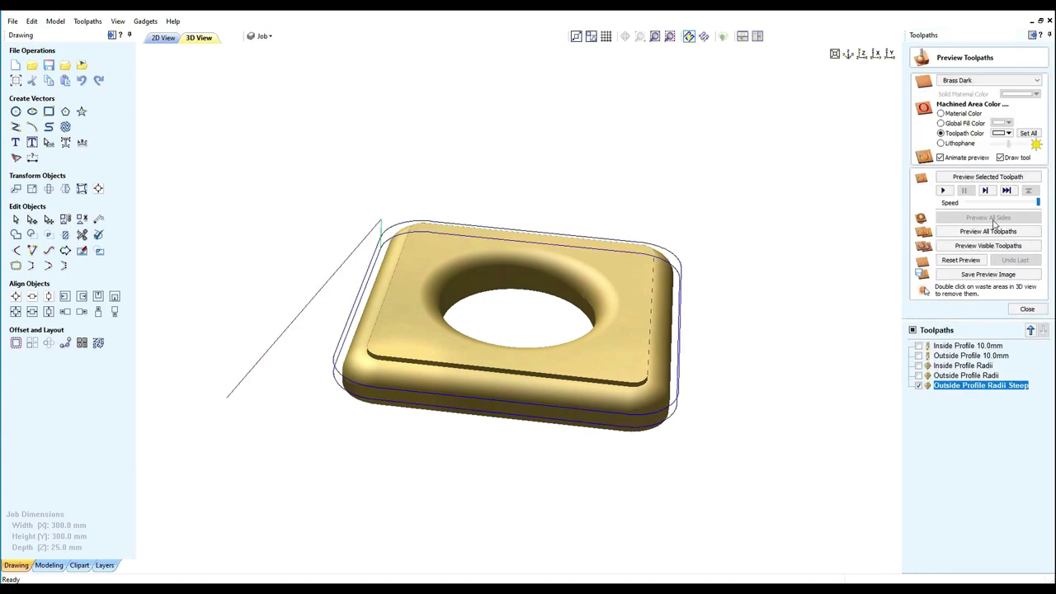
click(984, 178)
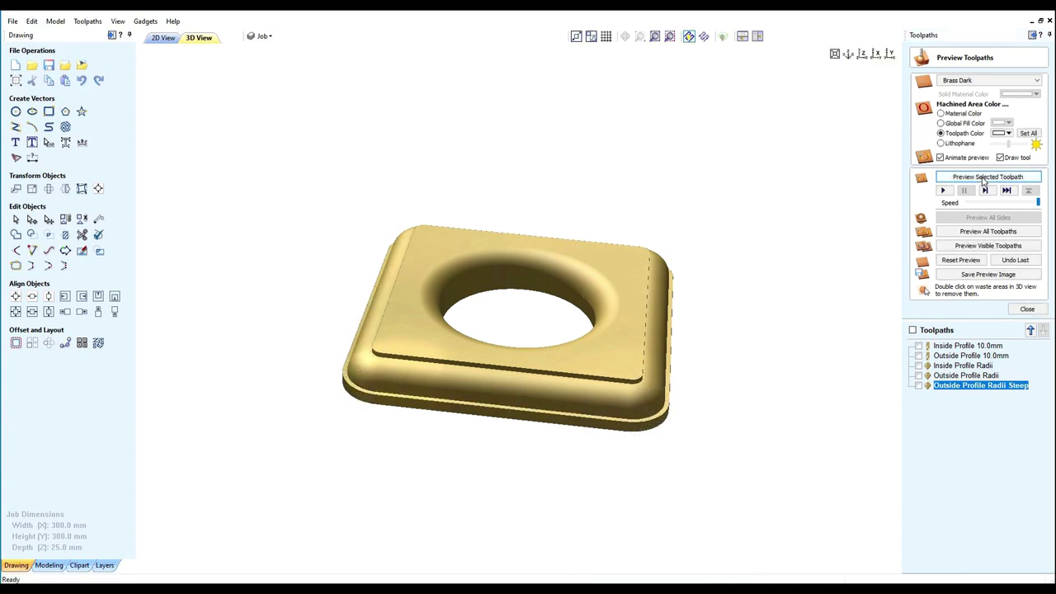
drag(609, 305, 571, 424)
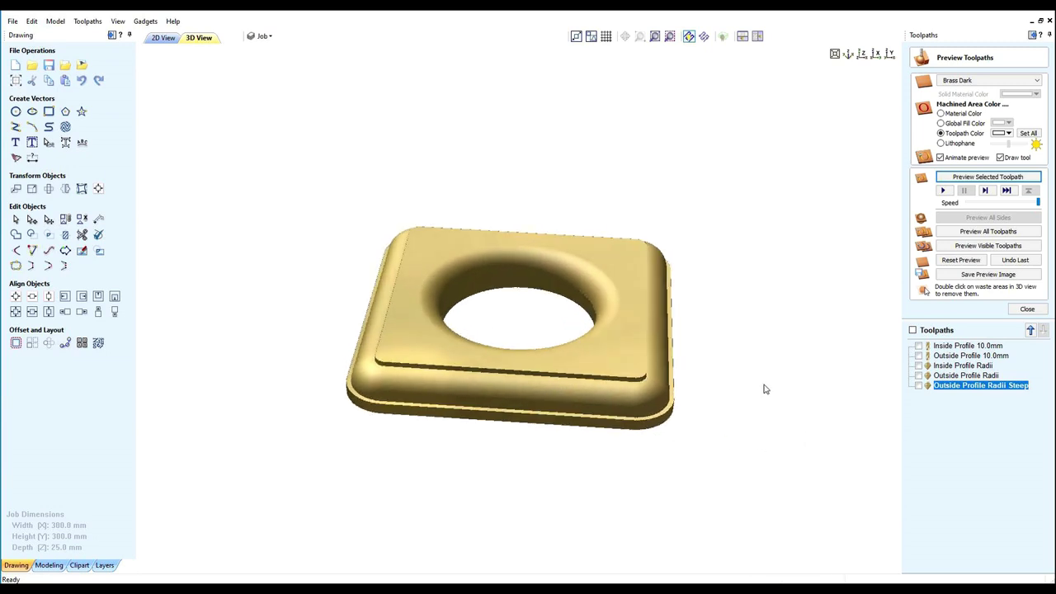
Reopen the Outside Profile Radii Steep settings to check its 18.0 mm depth and -18.0 allowance offset.
double_click(971, 386)
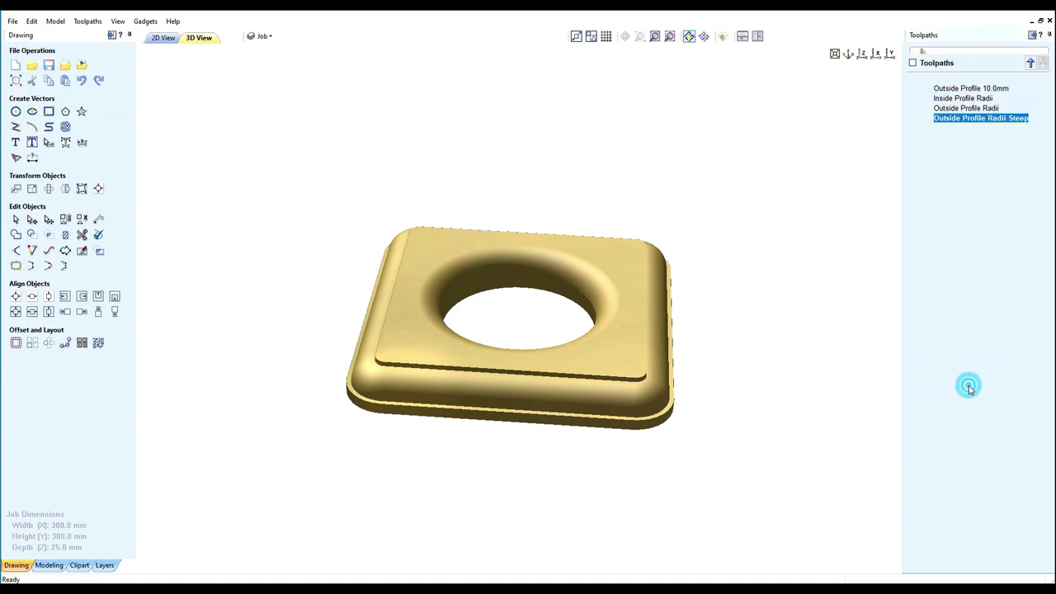